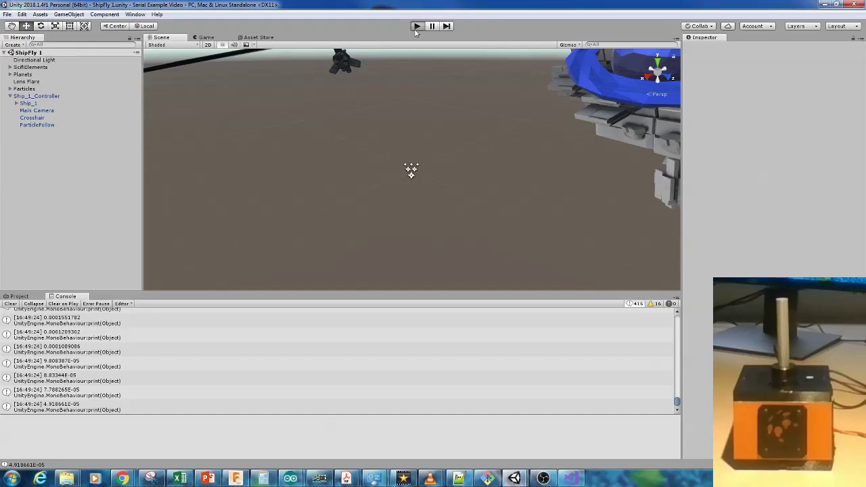
Step: Test-run the ship in Unity, then bring up the Pololu_Pumpring_DriverBoard sketch's Serial Monitor
left_click(416, 27)
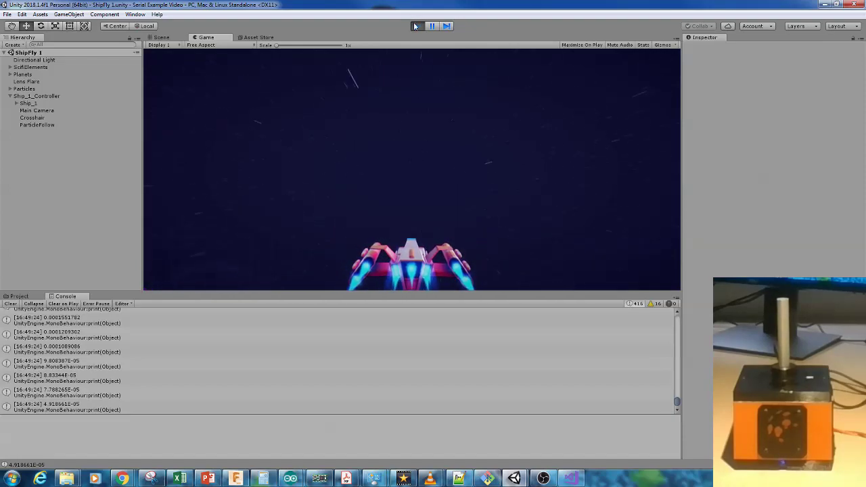
key("ctrl+p")
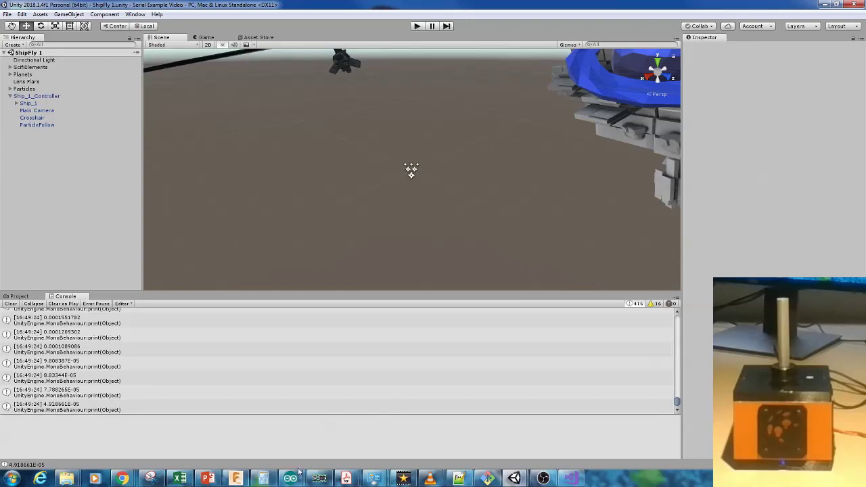
mouse_move(290, 478)
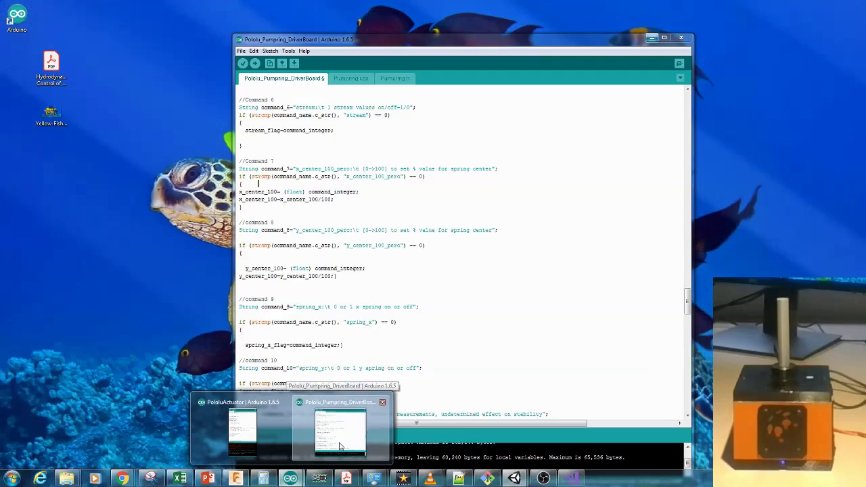
left_click(340, 446)
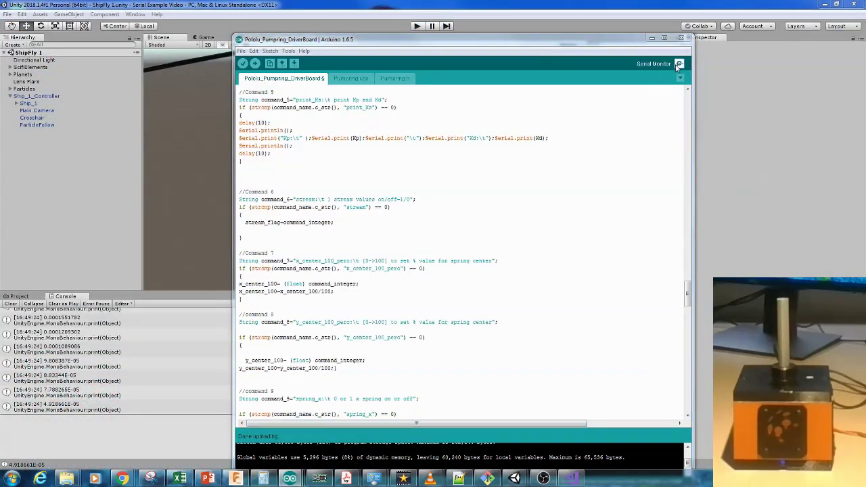
triple_click(479, 89)
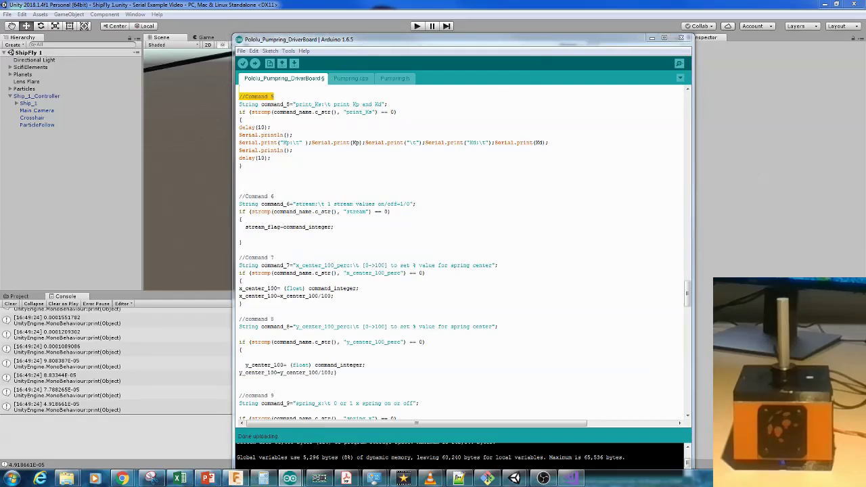
key("ctrl+shift+m")
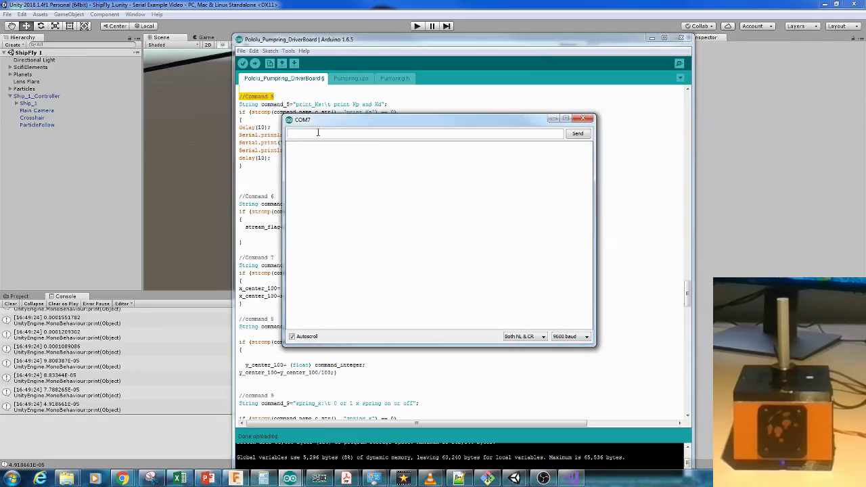
Step: Send test commands '=130', '=1-3', 'on' and 'sdfsdf 20', then reopen the Serial Monitor
type("=130")
key("Return")
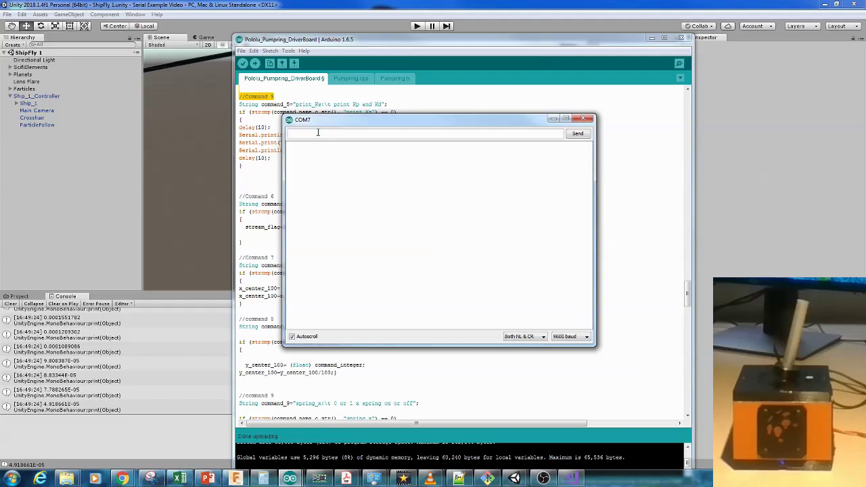
type("=1")
type("-30")
key("Return")
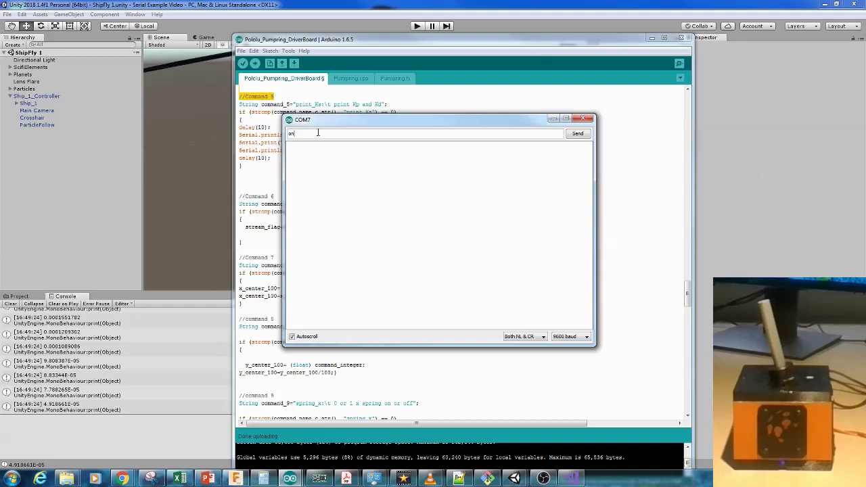
type("on")
key("Return")
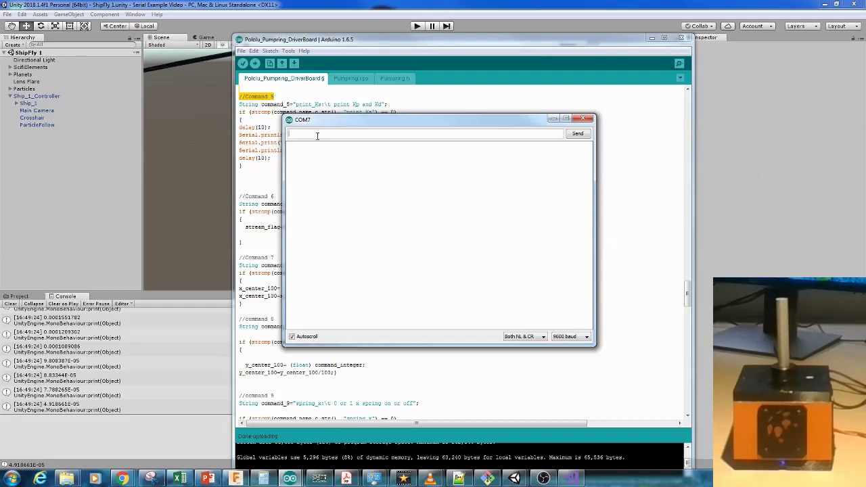
type("sdfsdf 20")
left_click(587, 120)
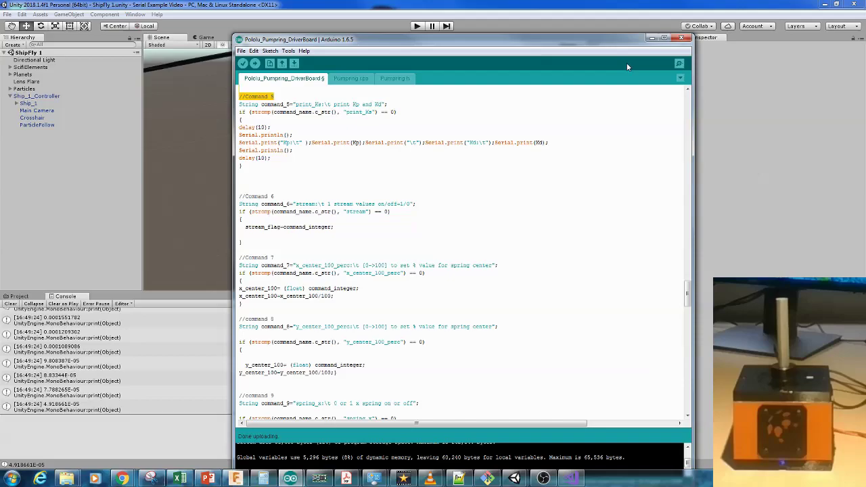
left_click(679, 64)
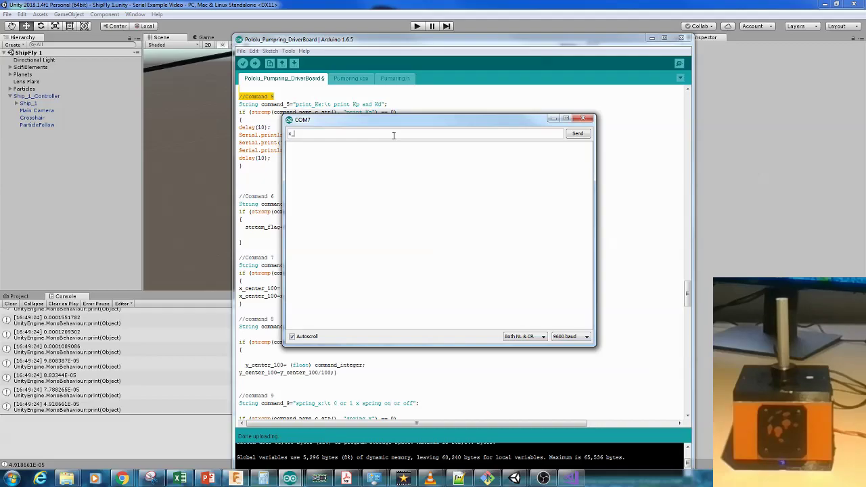
Step: Send x_center_100_perc 10, then x_center_100_perc 50, close the monitor and minimize Arduino
type("x_center_100_perc 10")
key("Return")
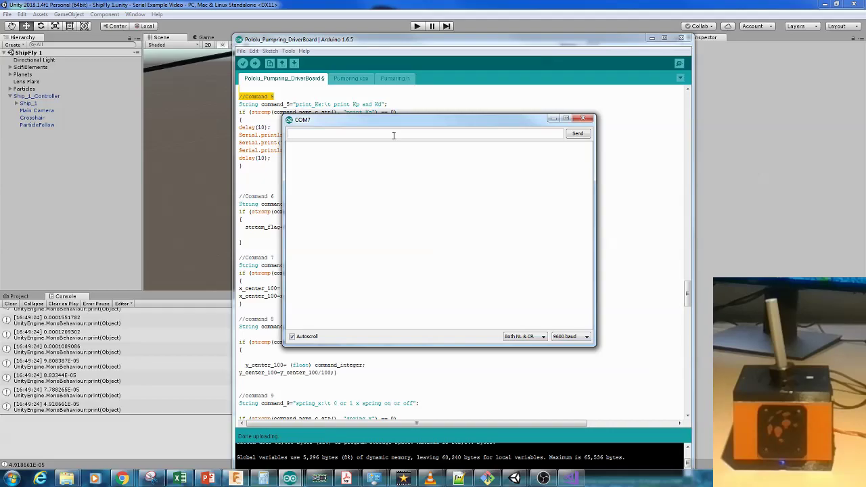
type("x_center_100_perc 50")
key("Return")
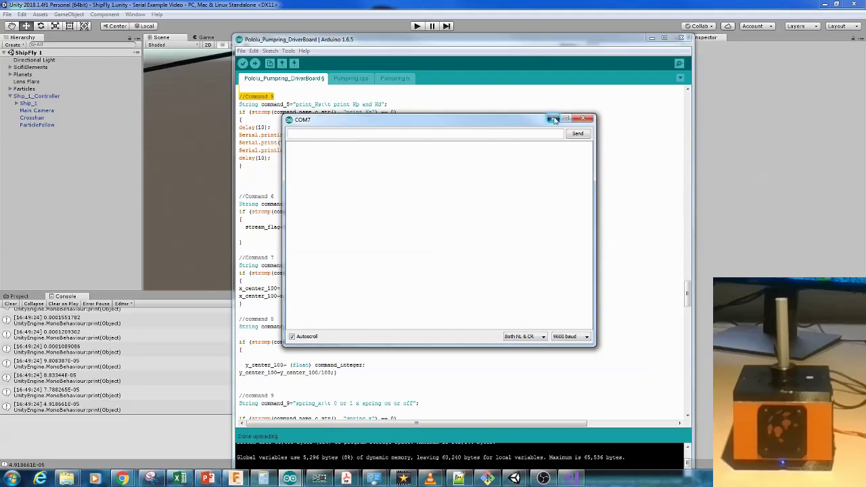
left_click(654, 42)
left_click(652, 38)
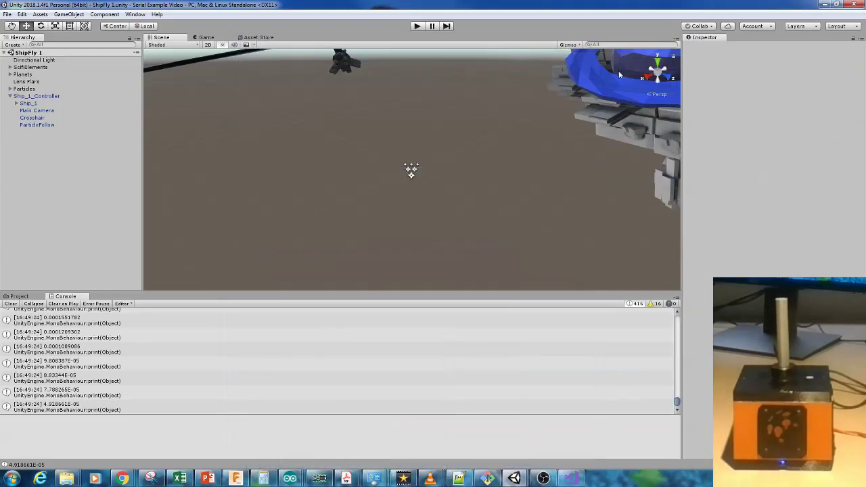
Step: Close the ShipFly project and relaunch Unity 2018.1.4f1 from the Start menu
left_click(852, 4)
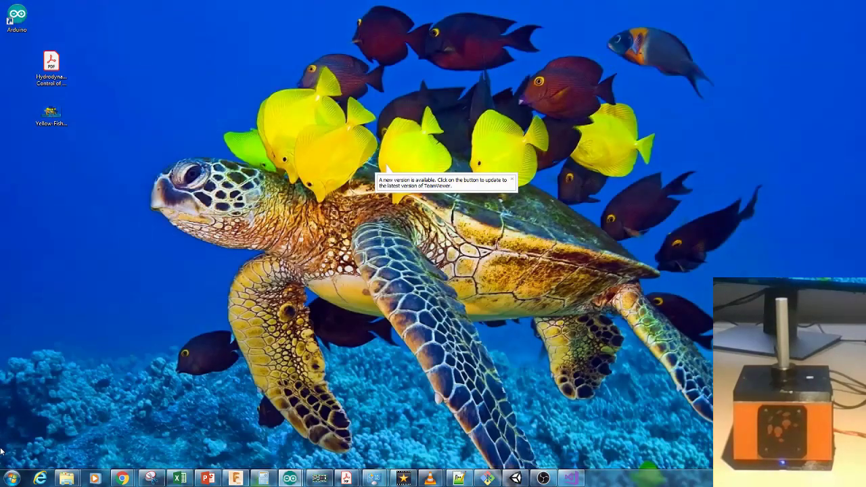
left_click(10, 478)
left_click(67, 250)
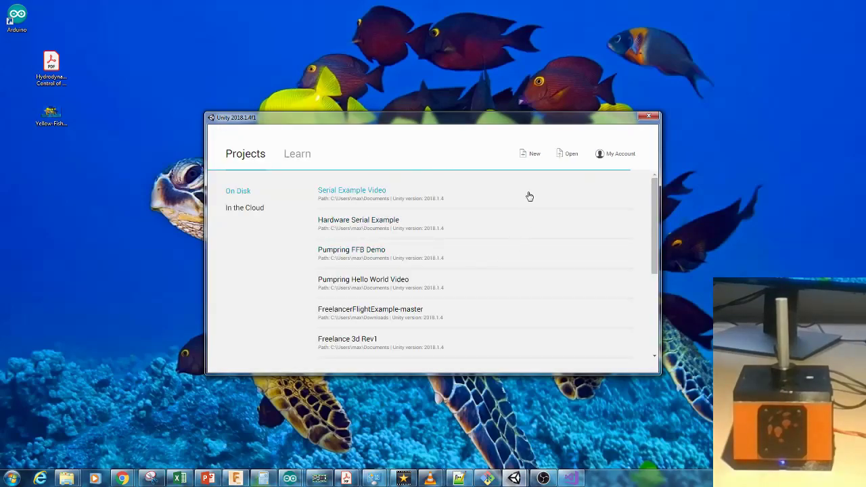
Step: Start a new project named 'Serial Example 2'
left_click(534, 155)
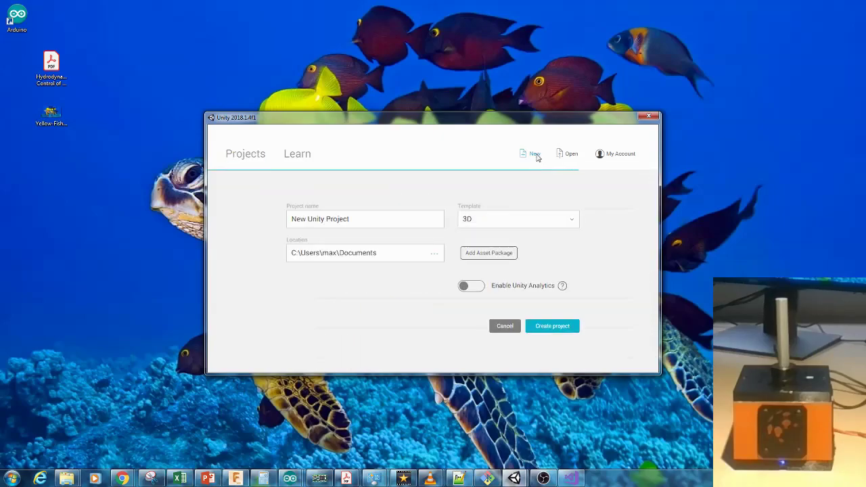
triple_click(354, 219)
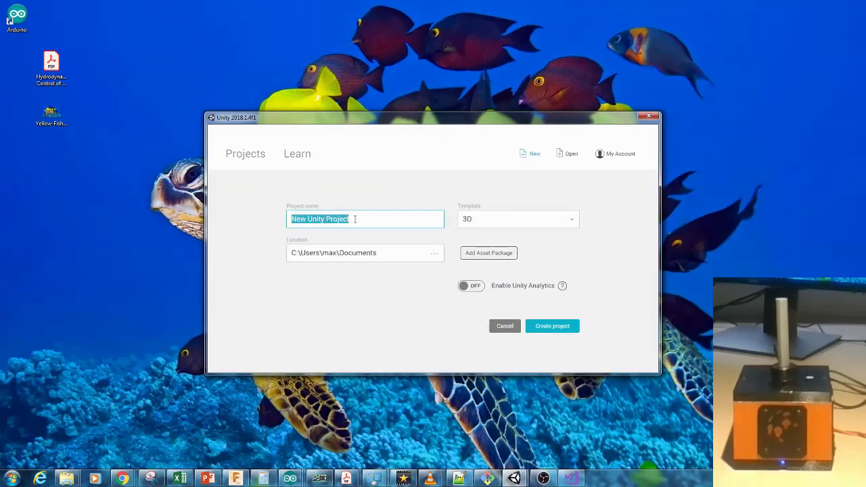
type("Serial Eam")
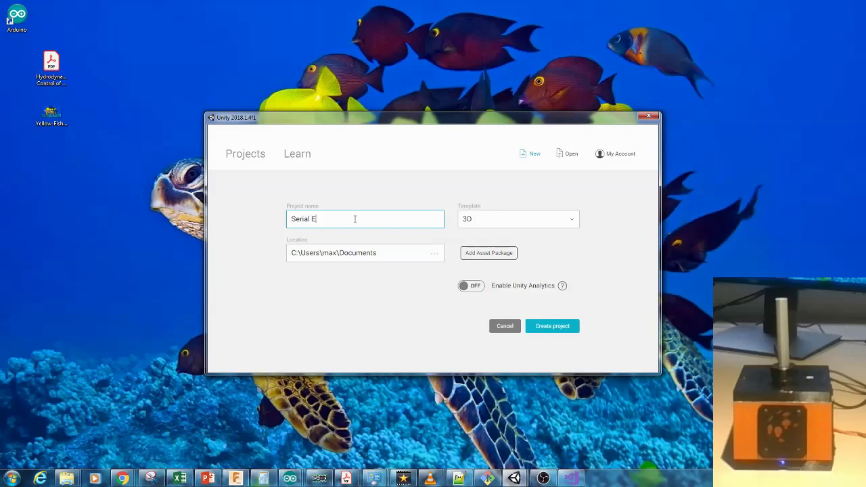
key("BackSpace")
key("BackSpace")
type("xample 2")
Step: Include the Space Journey asset package, create the project and dismiss the TeamViewer popups
left_click(469, 252)
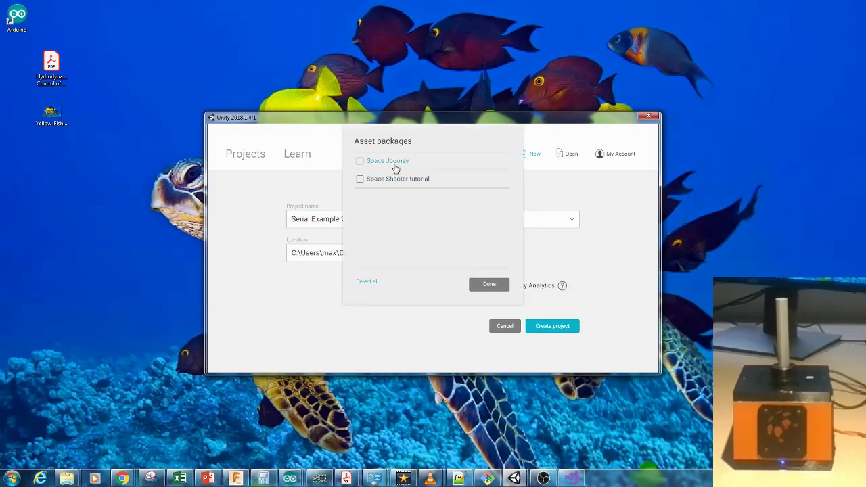
left_click(395, 168)
left_click(492, 285)
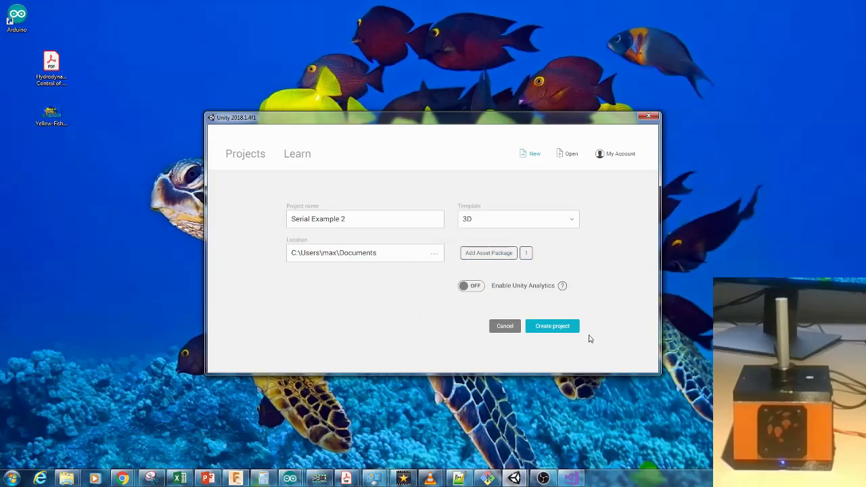
left_click(559, 332)
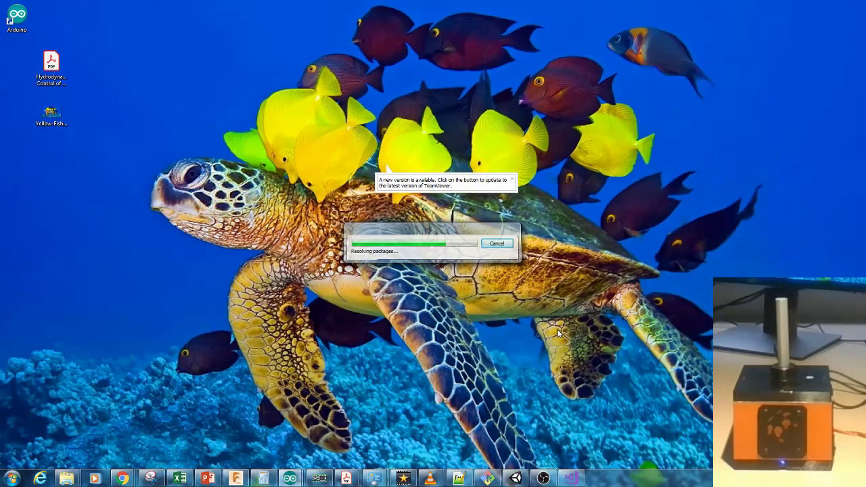
left_click(513, 180)
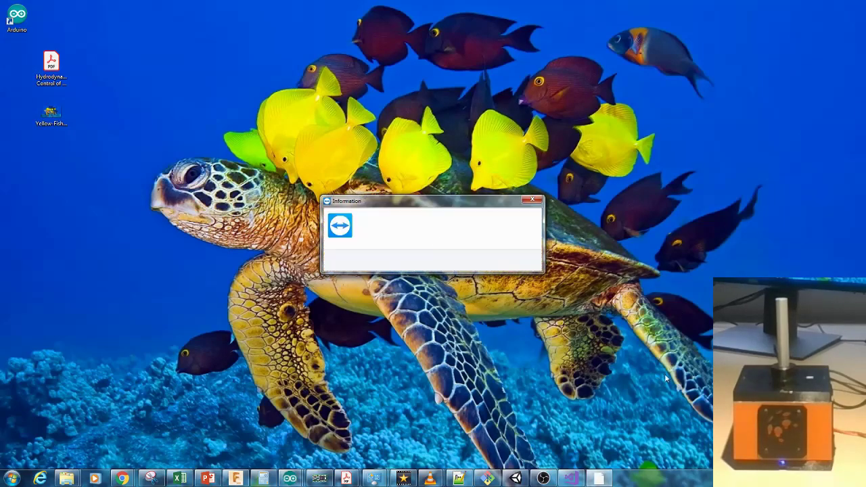
left_click(515, 261)
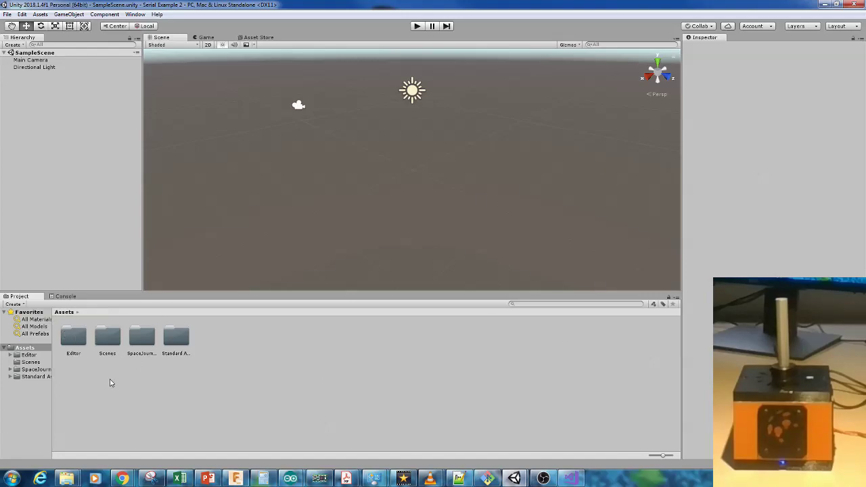
Step: Browse SpaceJourney > Scenes > ShipFlyMaps in the Project panel and open the ShipFly 1 scene
left_click_drag(52, 365, 91, 365)
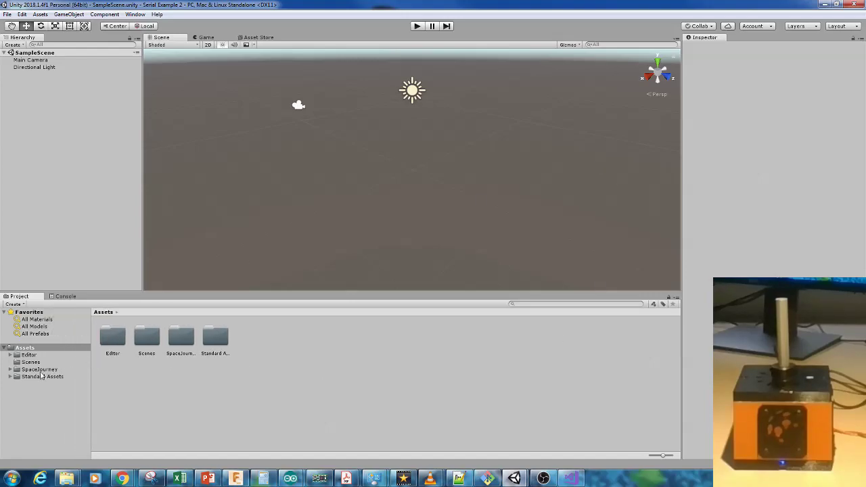
left_click(10, 369)
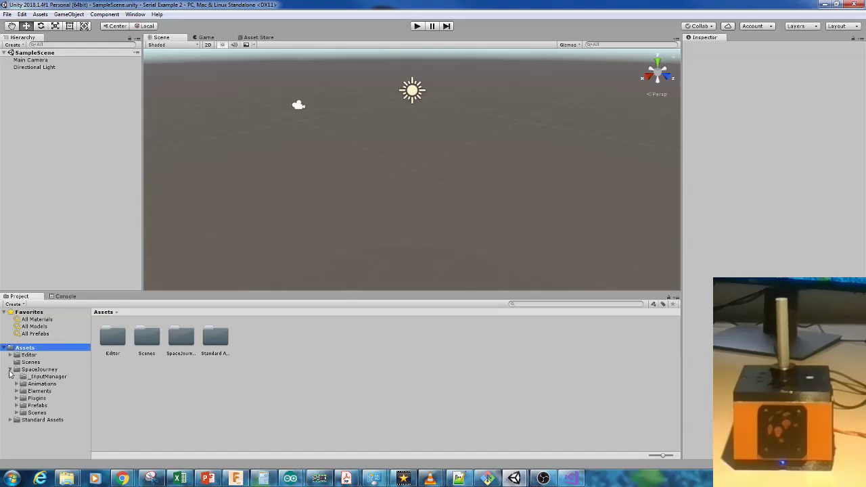
left_click(38, 370)
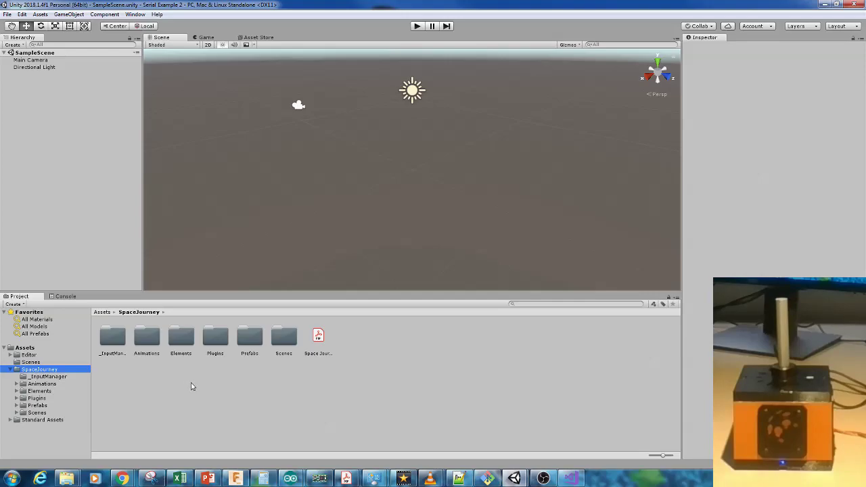
left_click(278, 340)
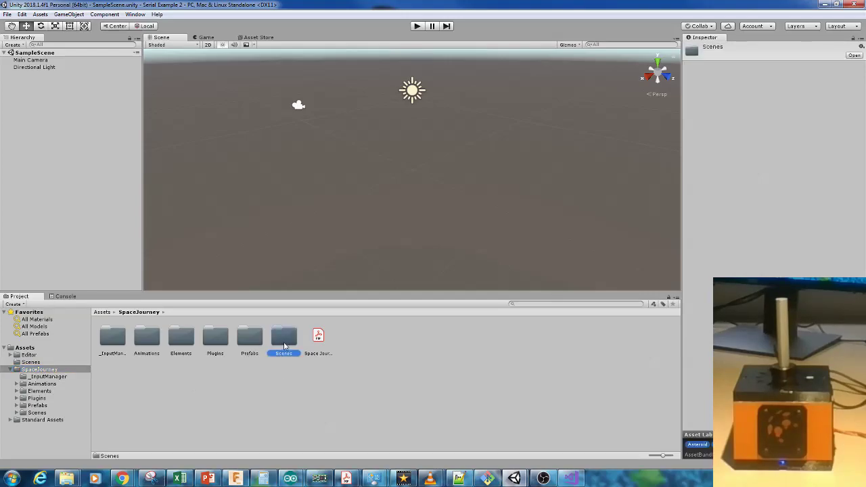
left_click(287, 377)
double_click(289, 344)
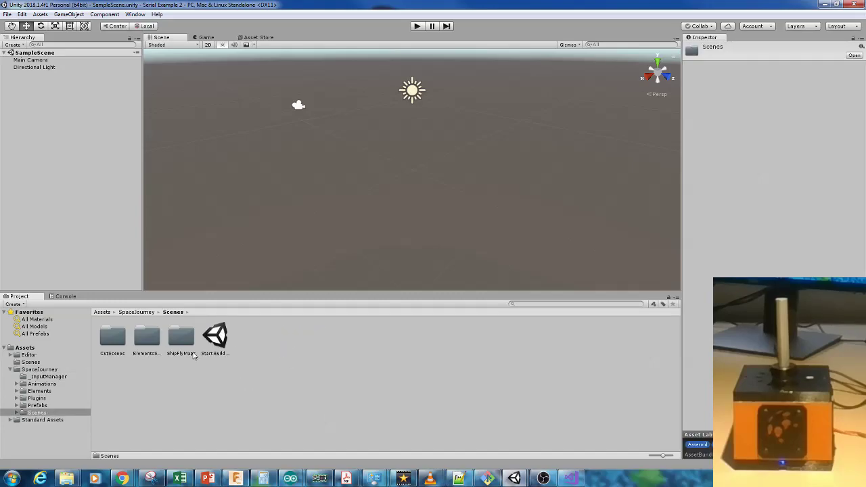
double_click(181, 342)
left_click(203, 381)
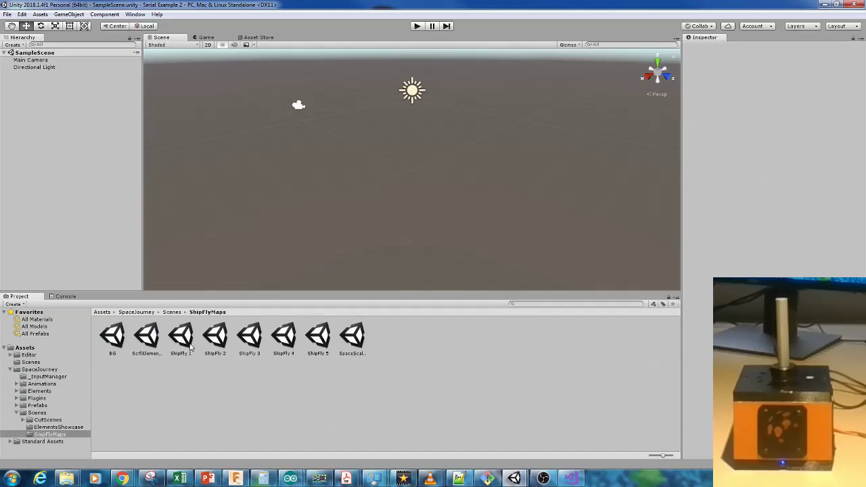
double_click(188, 345)
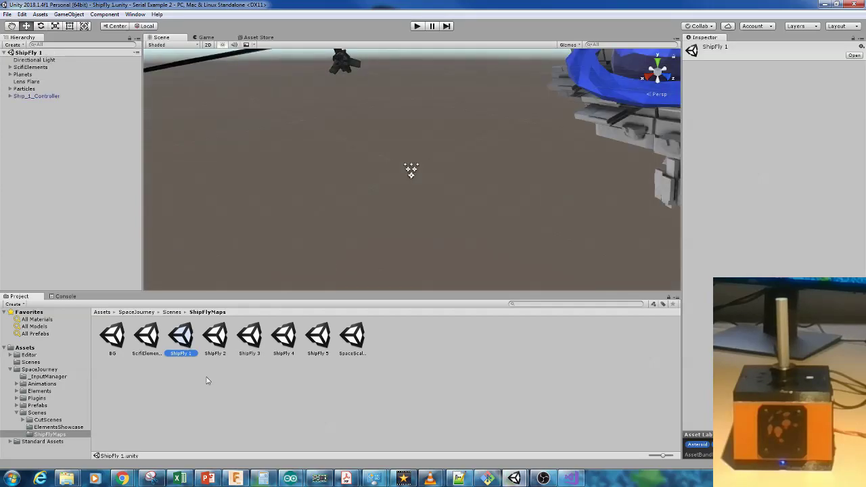
left_click(417, 26)
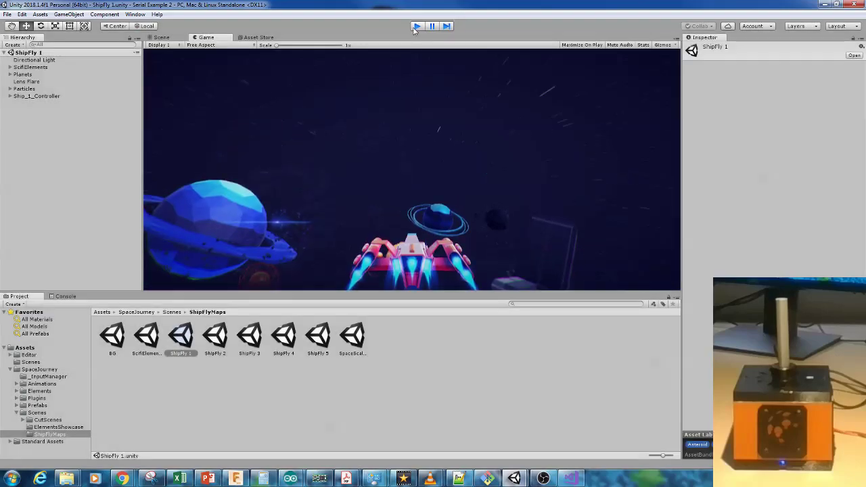
left_click(417, 26)
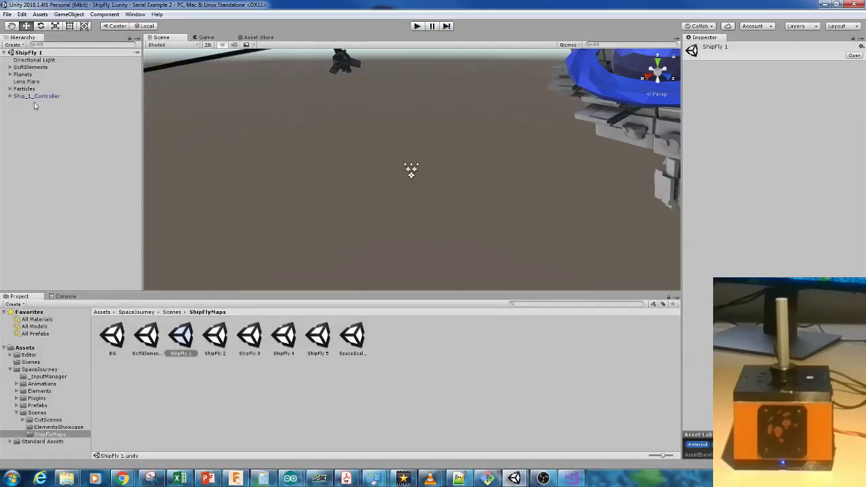
Step: Select Ship_1 under Ship_1_Controller and choose Edit Script for its Spaceship Controller component
left_click(11, 97)
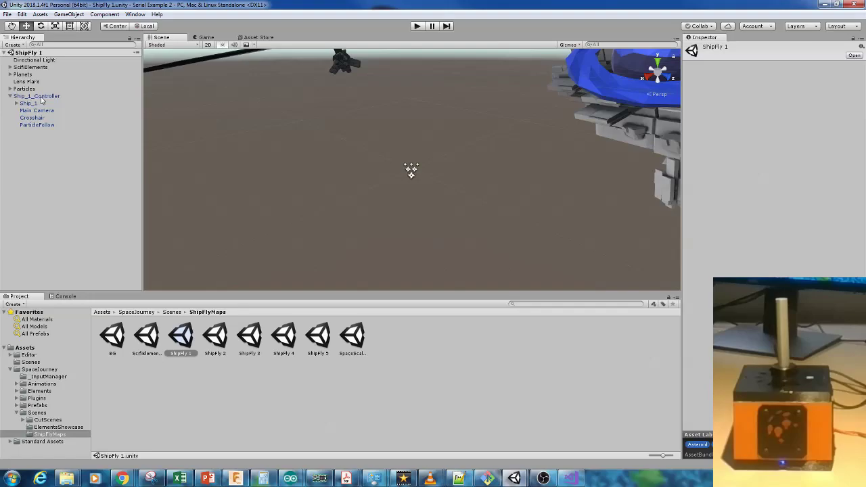
left_click(36, 103)
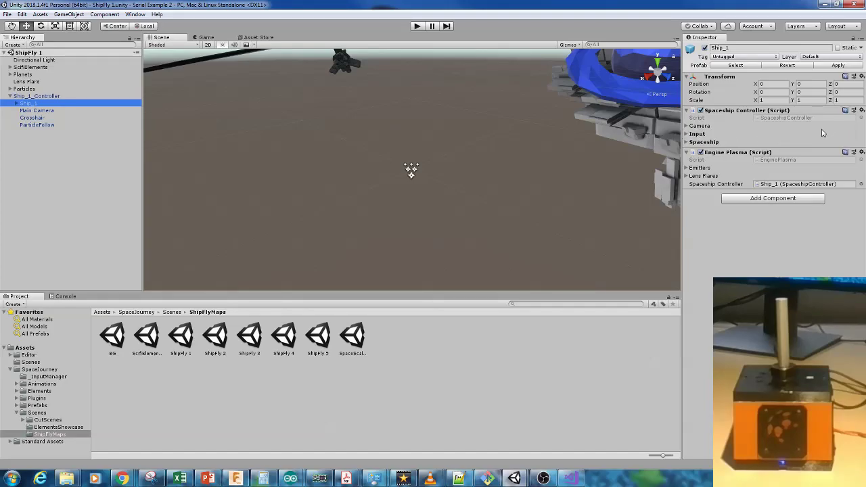
left_click(861, 110)
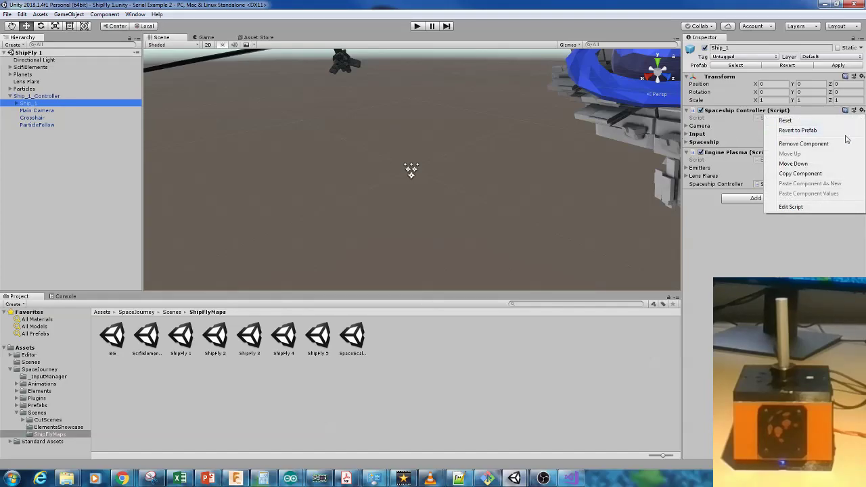
left_click(801, 207)
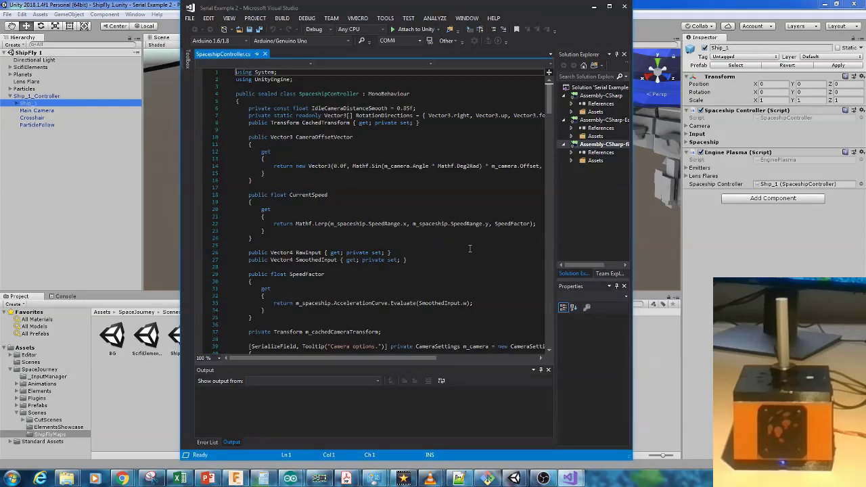
Step: Insert blank lines after the using directives and at the top of the SpaceshipController class
left_click(427, 260)
scroll(455, 266, "down", 8)
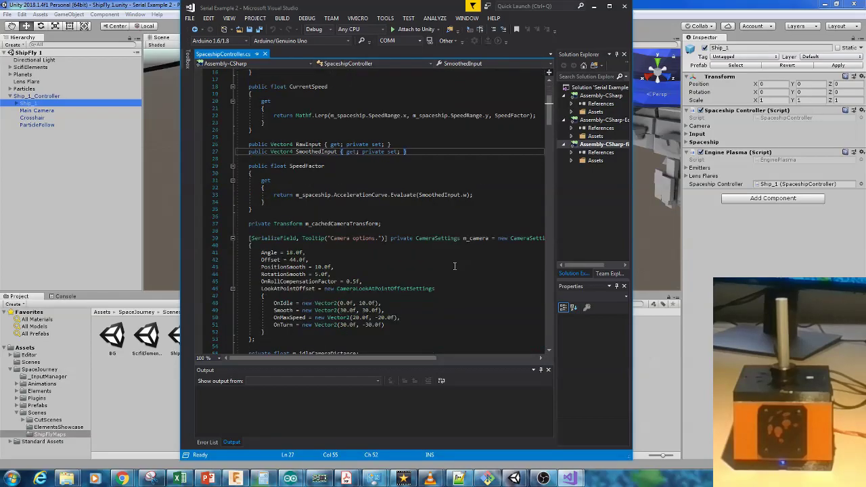
scroll(455, 266, "up", 8)
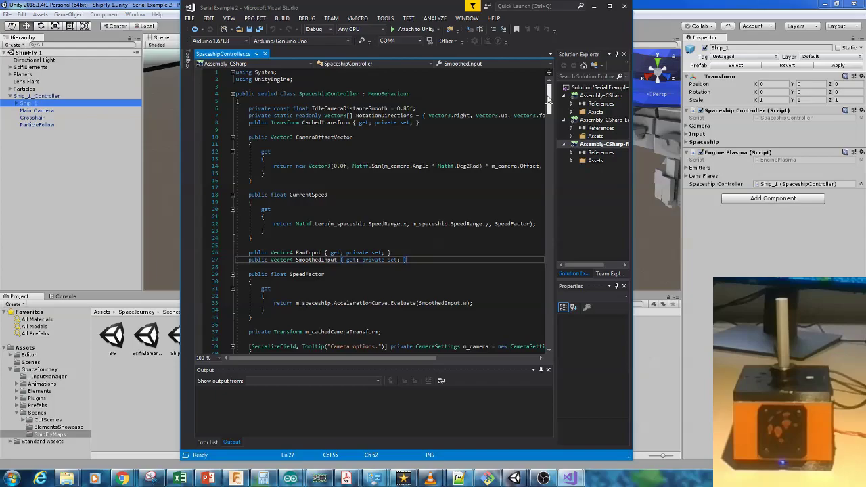
left_click(468, 93)
left_click(316, 80)
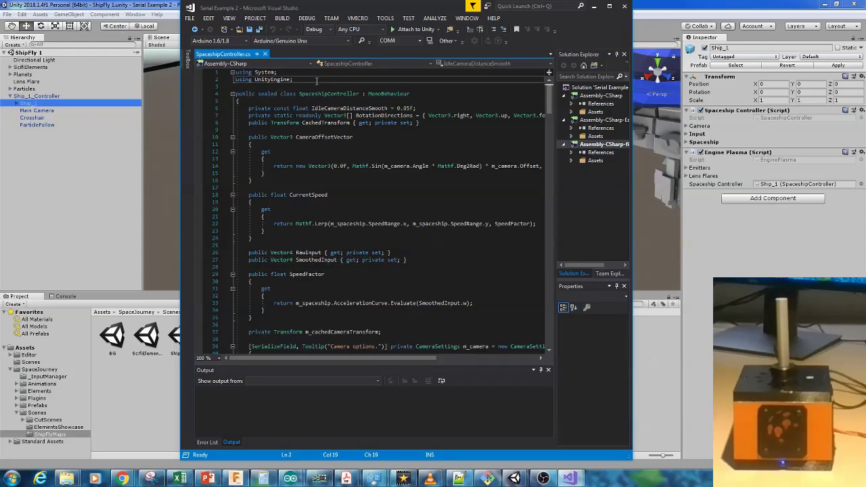
key("Return")
key("Return")
left_click(251, 195)
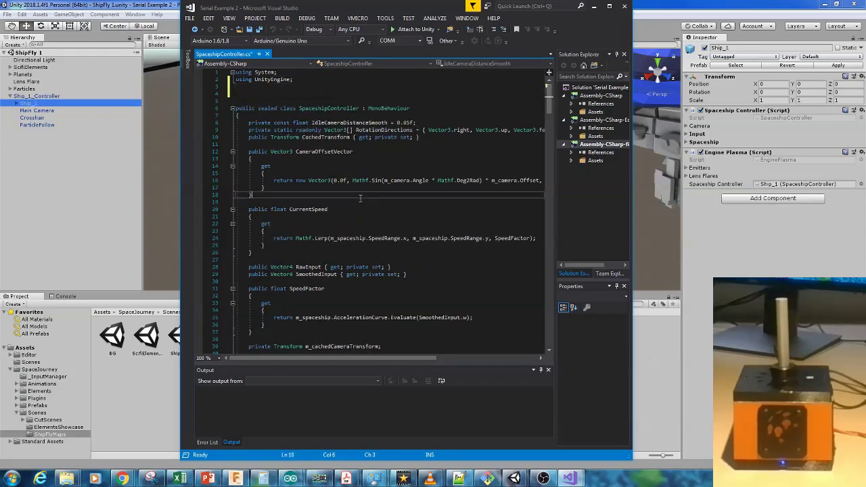
left_click(282, 116)
key("Return")
key("Return")
key("Return")
left_click(305, 130)
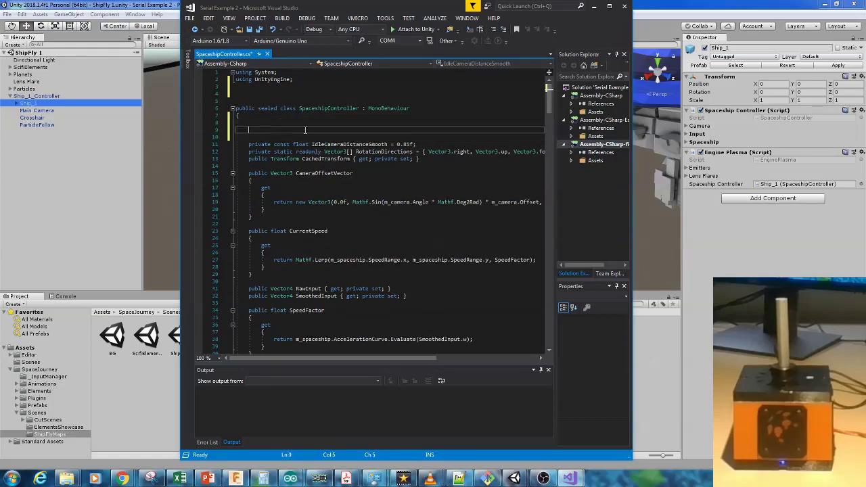
left_click(320, 134)
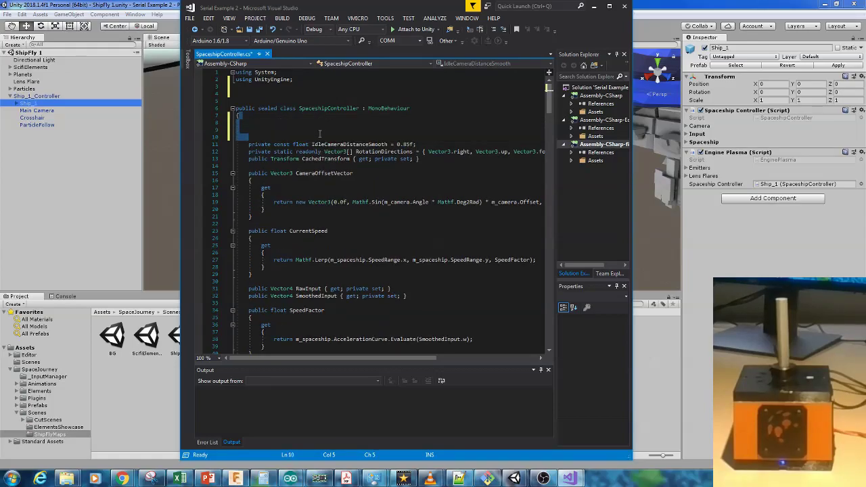
Step: Scroll through the Awake, Update and UpdateOrientationAndPosition methods, highlighting their declarations
scroll(338, 249, "down", 6)
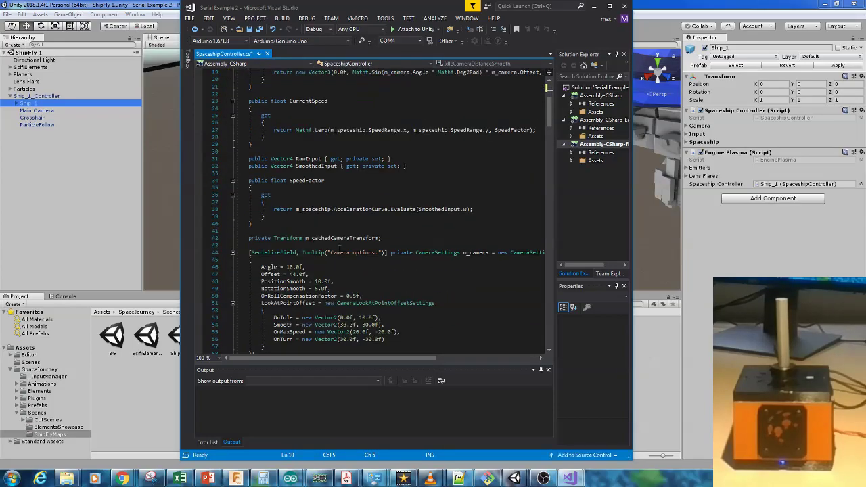
scroll(339, 250, "down", 16)
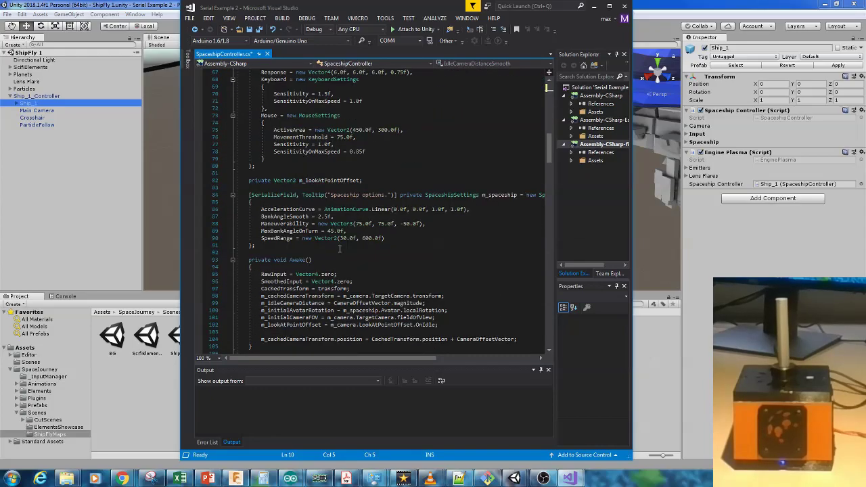
scroll(339, 249, "down", 3)
left_click_drag(318, 195, 246, 194)
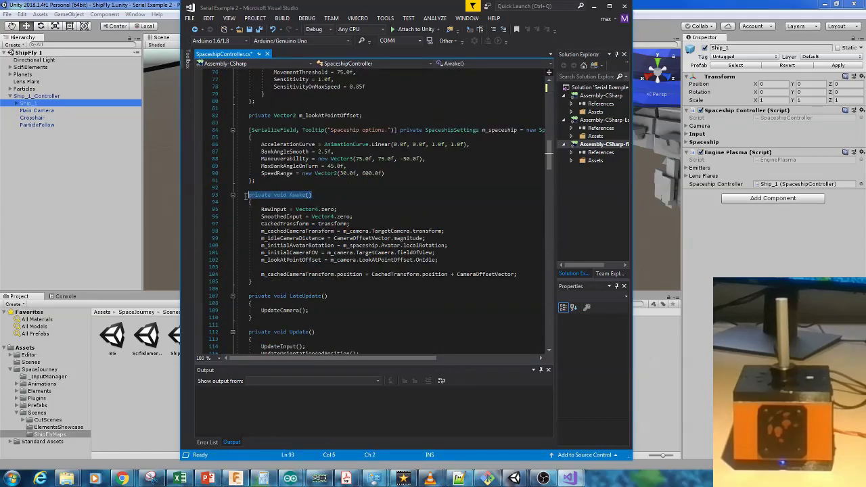
left_click(315, 196)
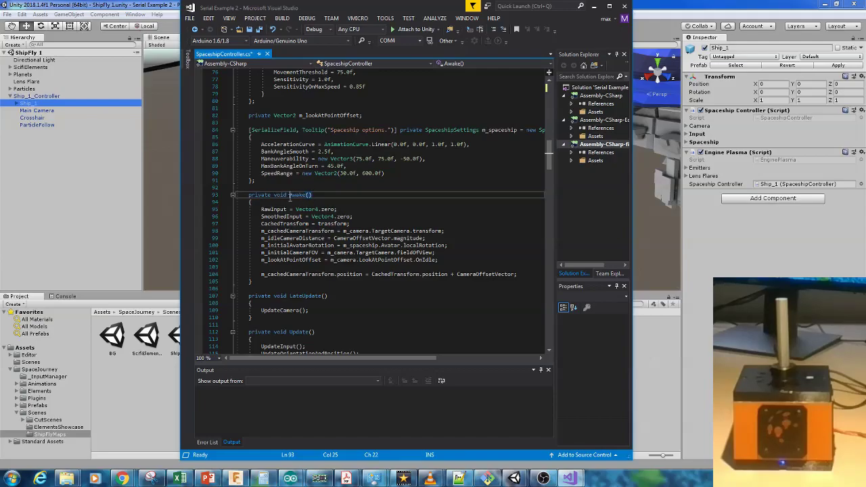
scroll(345, 238, "down", 5)
left_click_drag(315, 223, 251, 224)
scroll(371, 266, "down", 7)
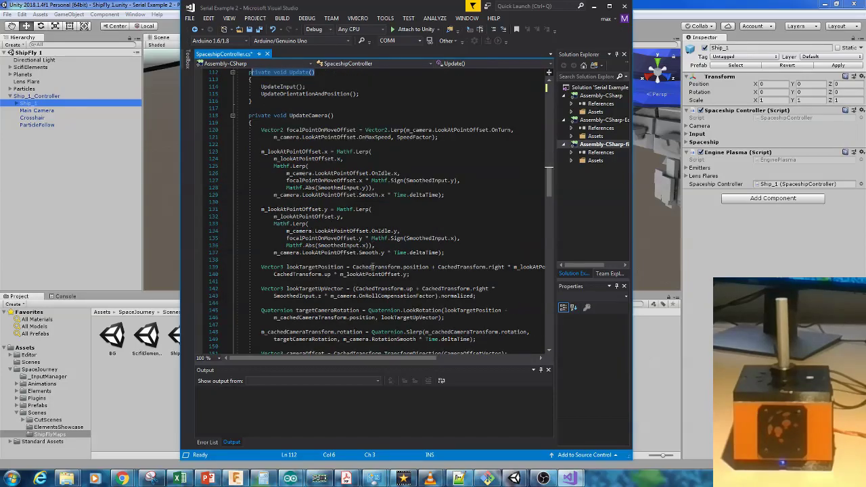
scroll(372, 267, "down", 13)
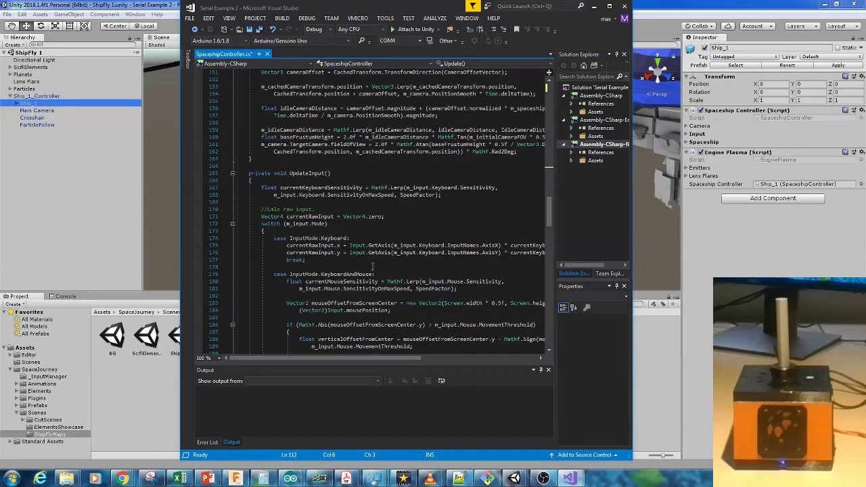
scroll(372, 266, "down", 16)
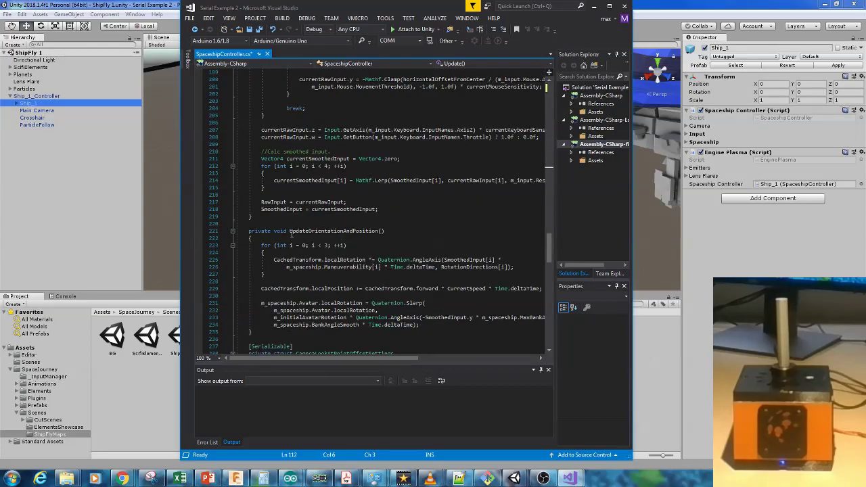
left_click_drag(290, 233, 377, 238)
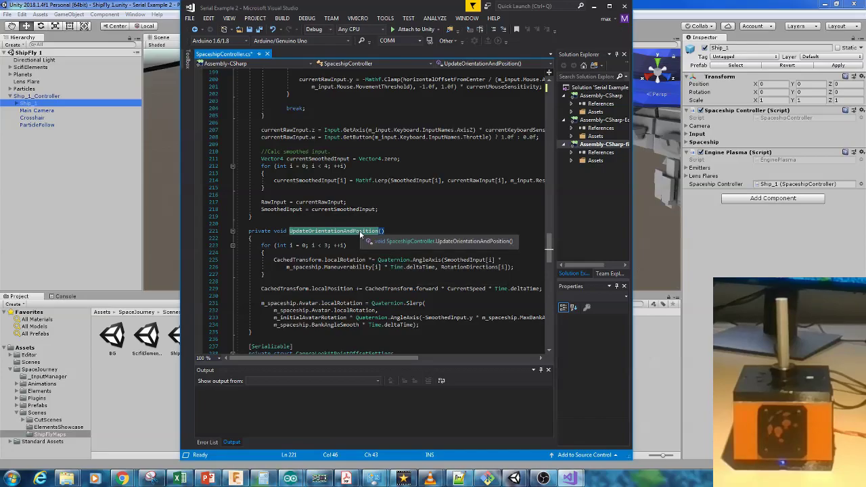
left_click(404, 225)
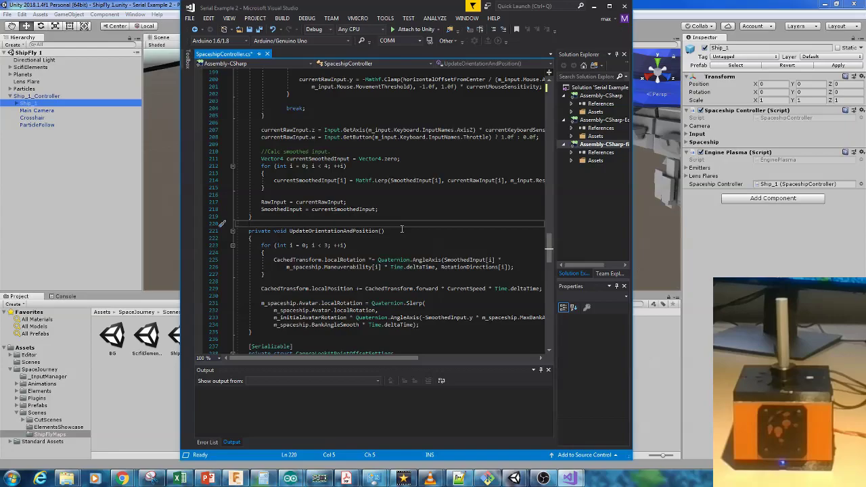
double_click(376, 231)
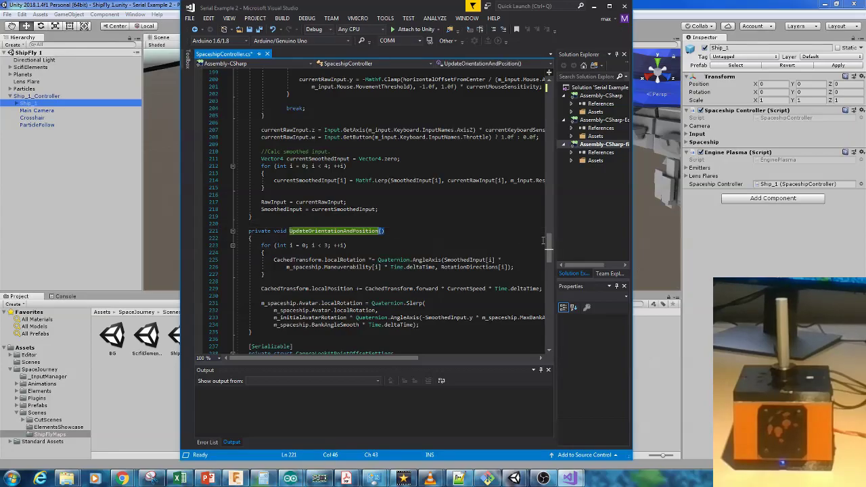
left_click_drag(548, 247, 548, 80)
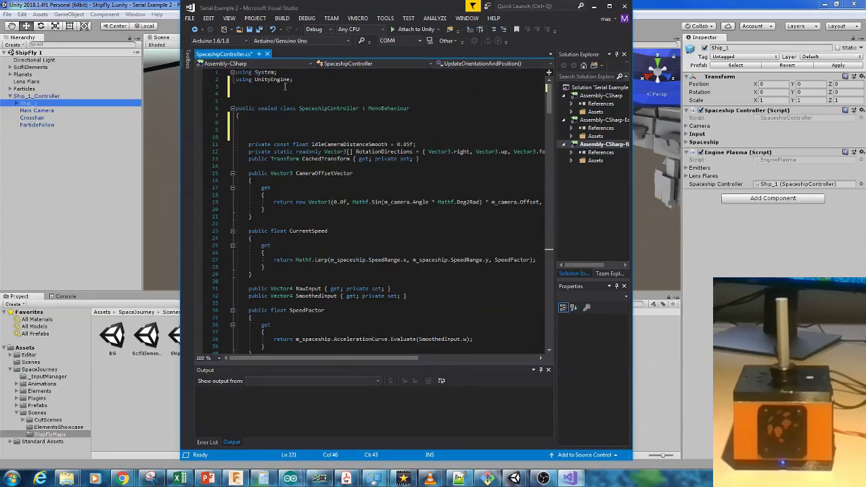
Step: Paste using directives for System.IO, System.IO.Ports and System.Collections below using UnityEngine
left_click(297, 82)
key("Return")
key("Return")
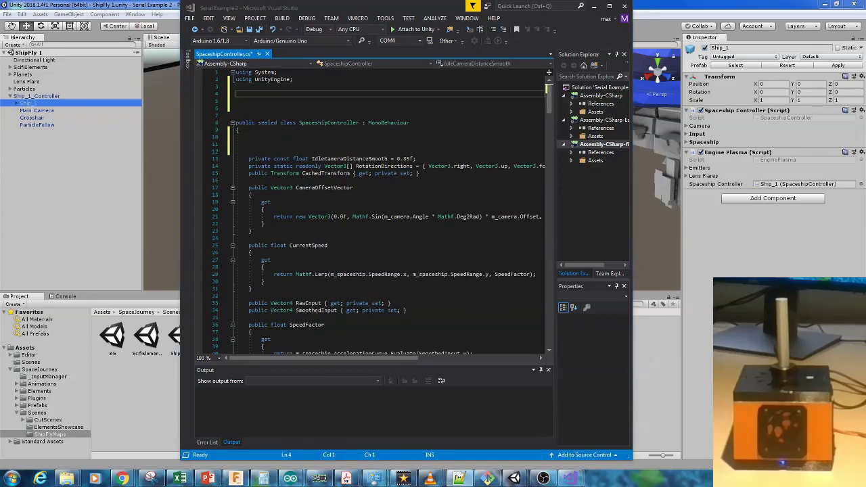
left_click(327, 93)
type("using System.IO;  using System.IO.Ports; using System.Collections;")
left_click(327, 100)
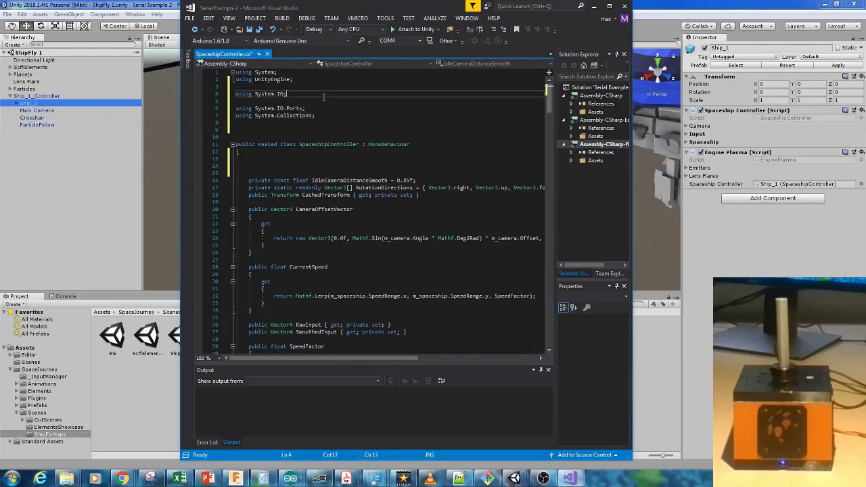
key("BackSpace")
left_click(324, 130)
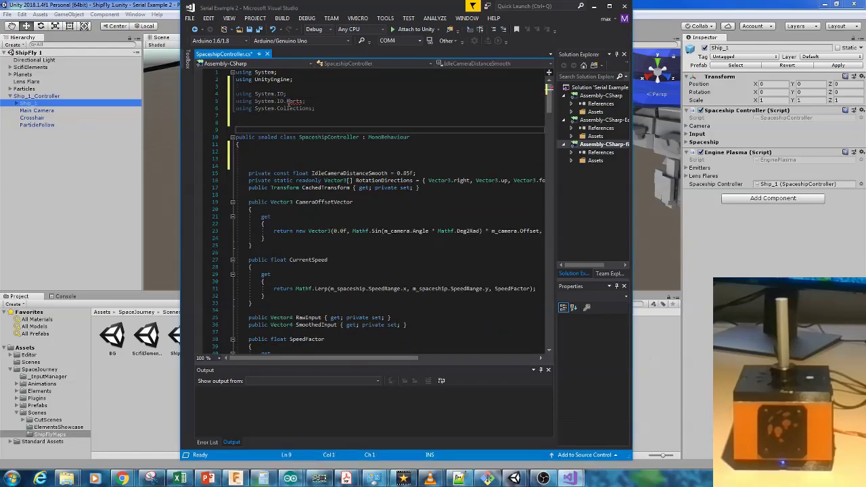
Step: Check the error flagged on System.IO.Ports and save the script
left_click(286, 101)
mouse_move(286, 101)
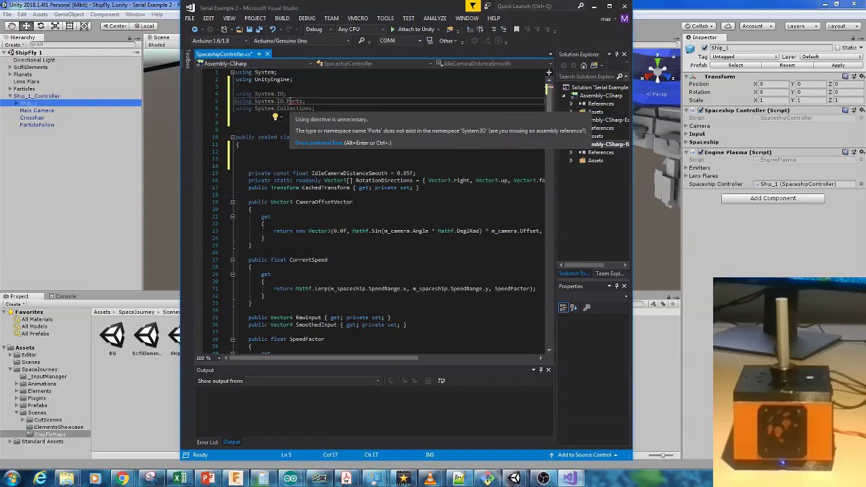
left_click(250, 29)
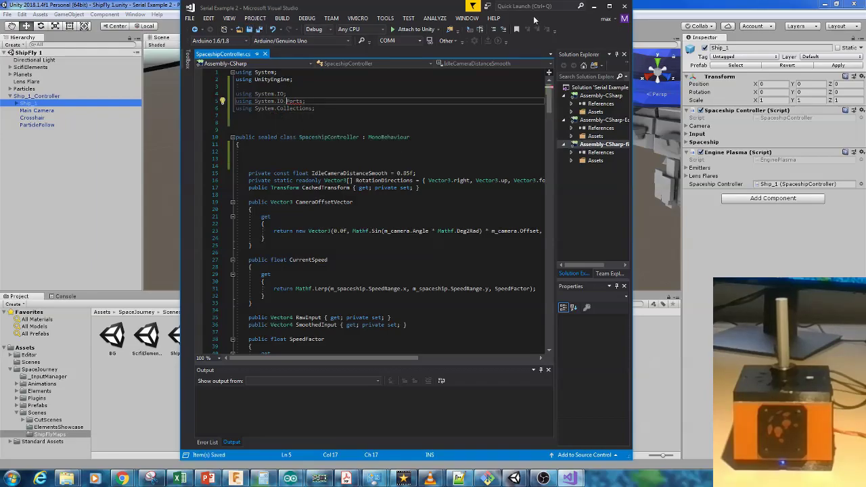
Step: Set Player Settings' Api Compatibility Level to .NET 2.0 and save the project
left_click(599, 9)
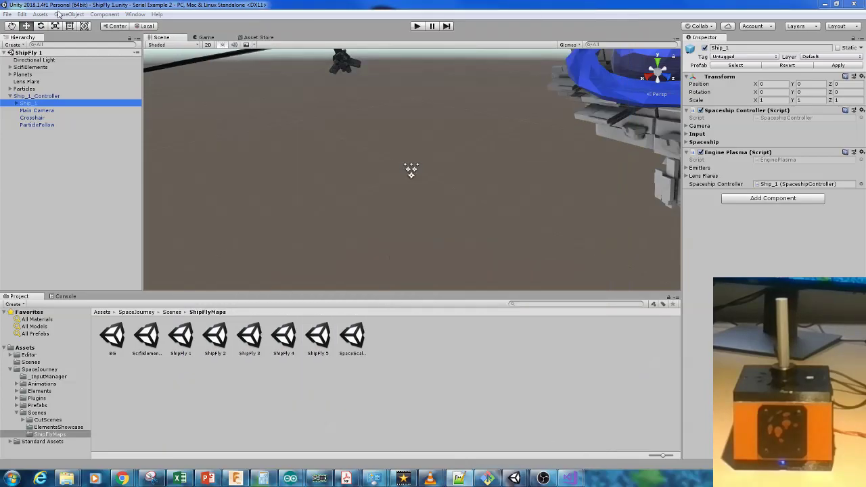
left_click(8, 14)
mouse_move(18, 15)
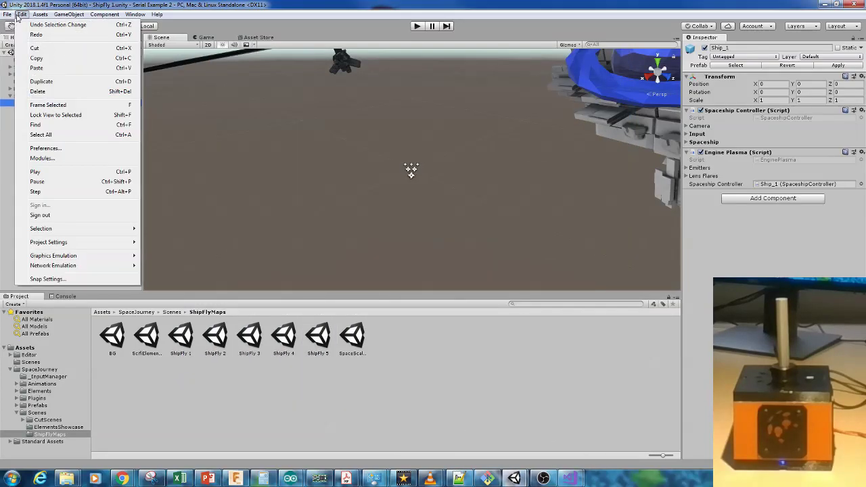
mouse_move(87, 241)
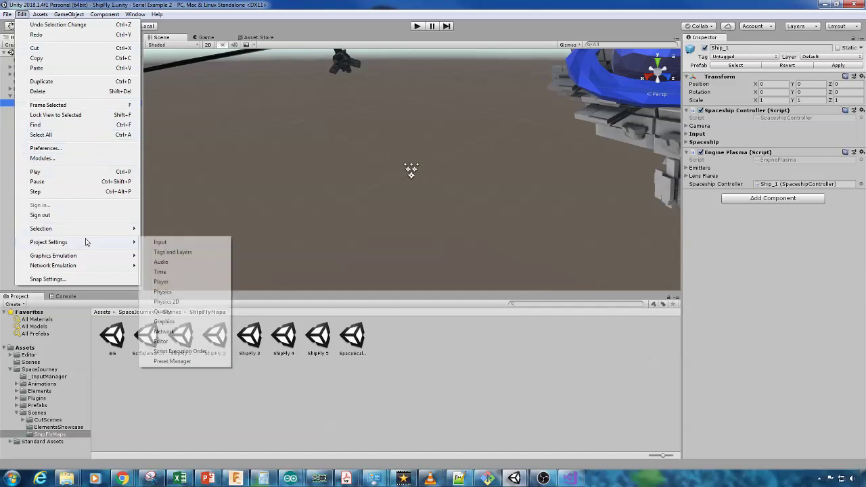
left_click(197, 287)
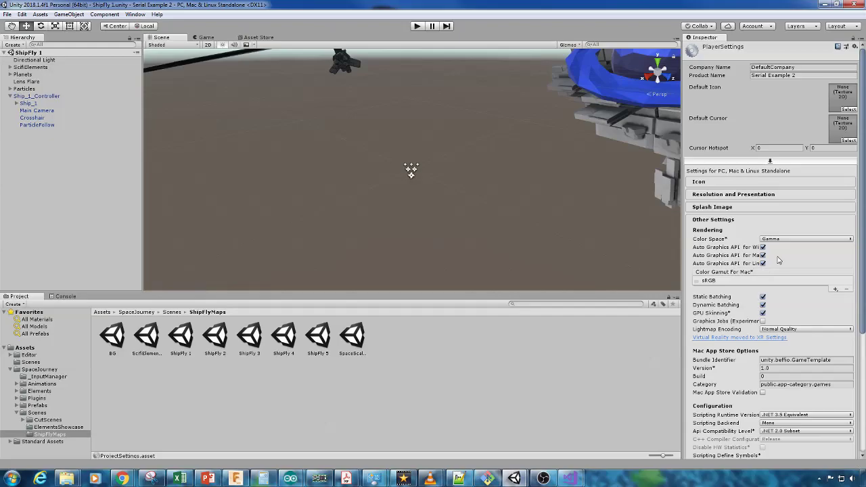
scroll(788, 273, "down", 4)
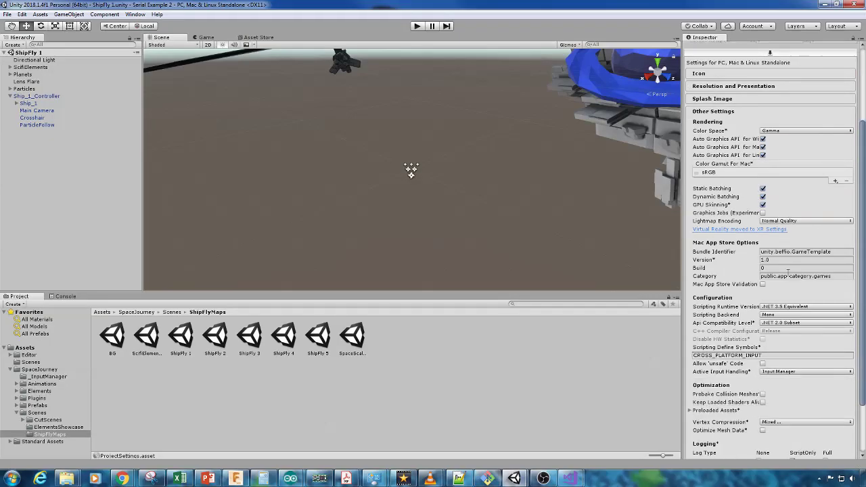
scroll(788, 273, "down", 1)
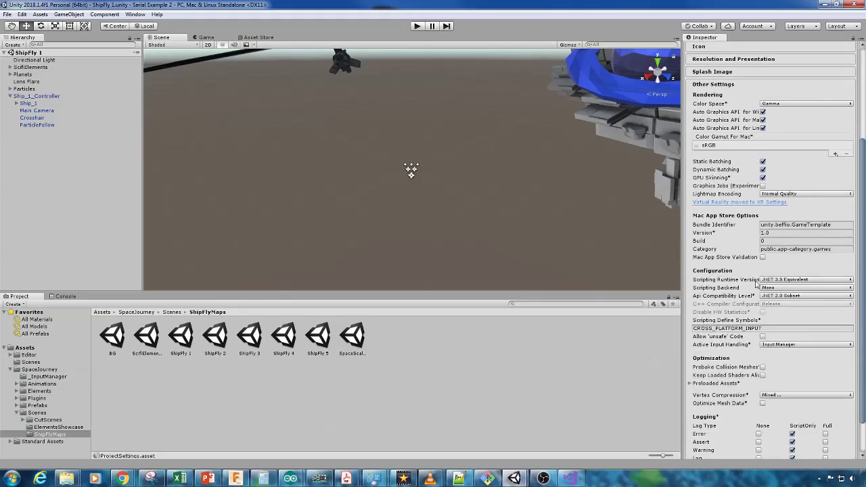
left_click(796, 296)
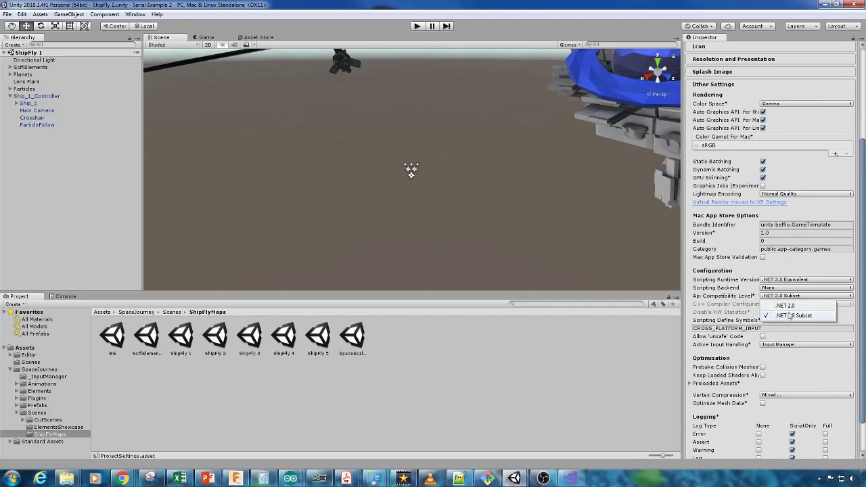
left_click(790, 306)
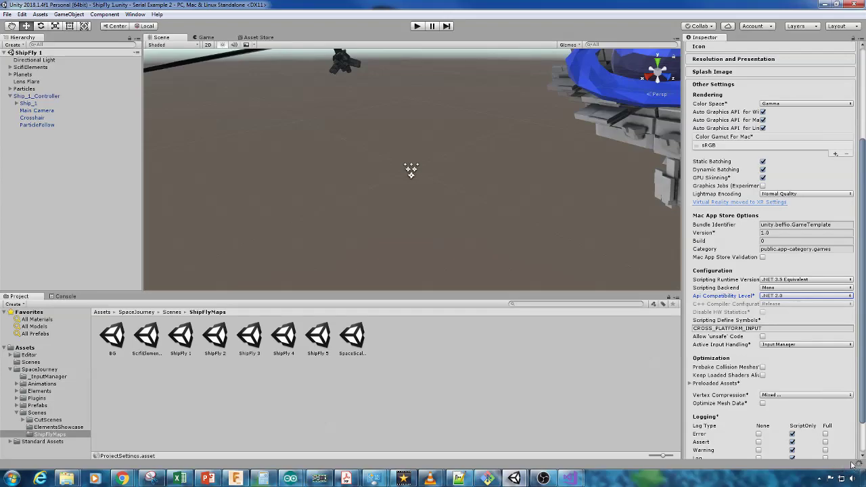
left_click(7, 14)
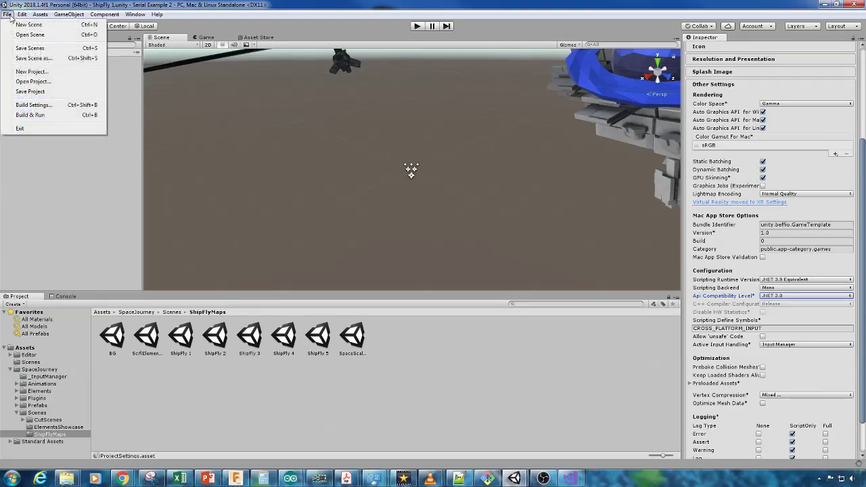
left_click(31, 91)
Step: Bring Visual Studio back, check the System.IO.Ports line, close it and reselect Ship_1_Controller
mouse_move(568, 478)
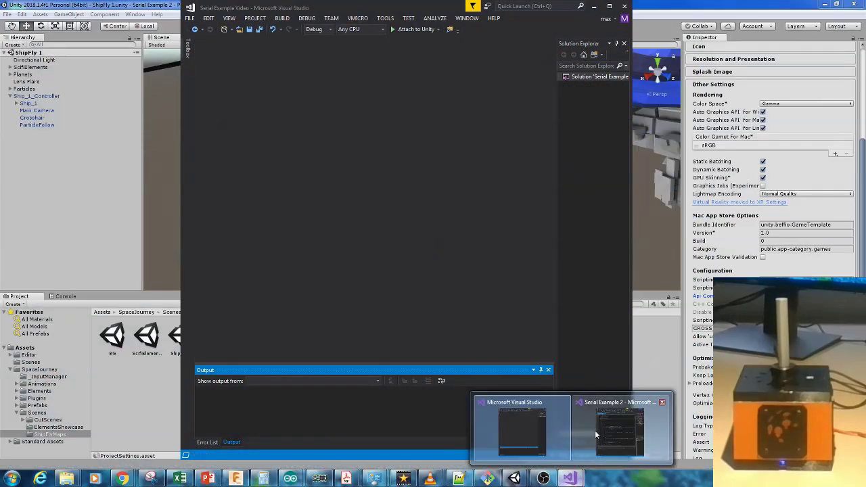
left_click(594, 430)
left_click(315, 108)
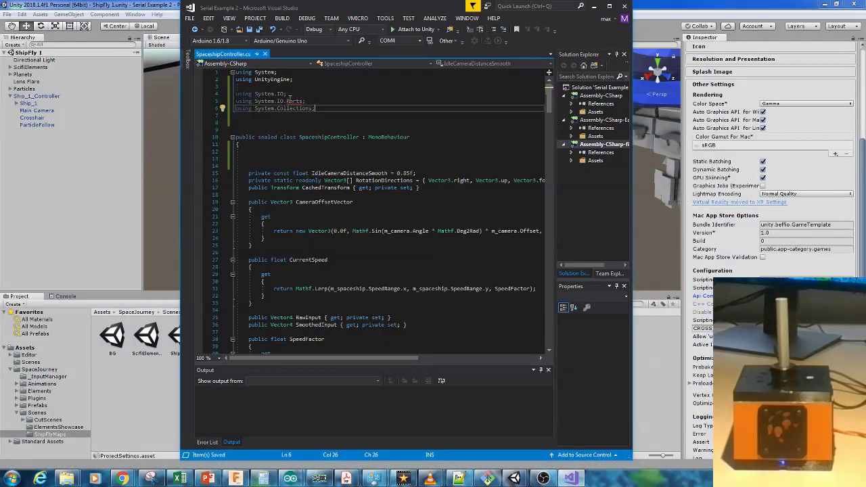
mouse_move(289, 100)
left_click(307, 100)
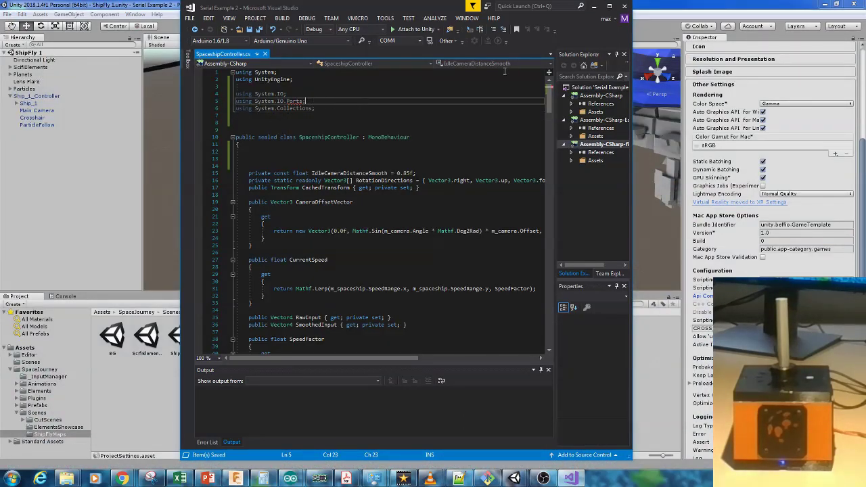
left_click(623, 6)
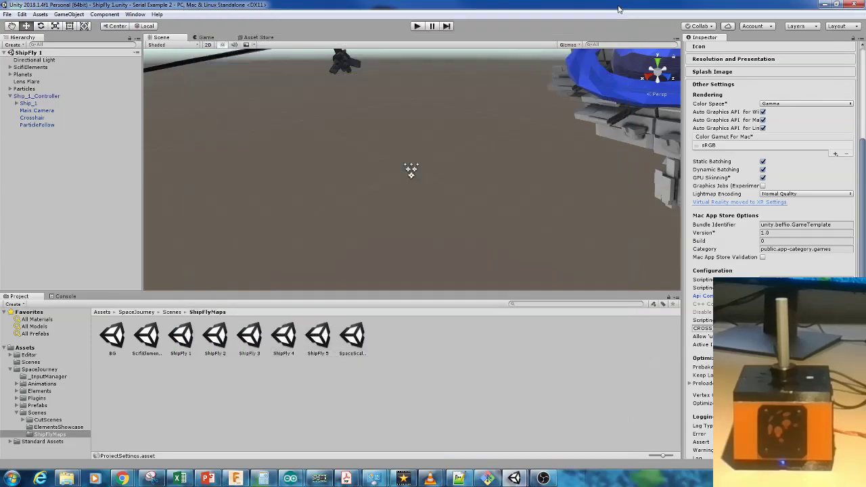
double_click(33, 104)
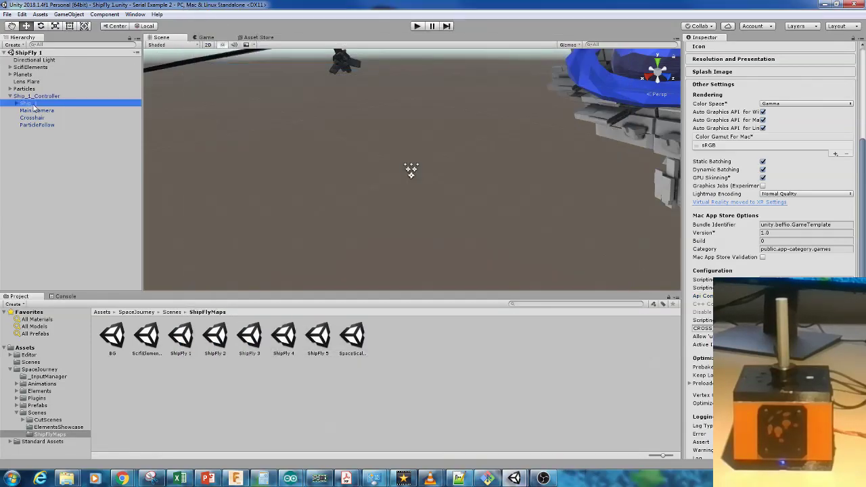
left_click(46, 97)
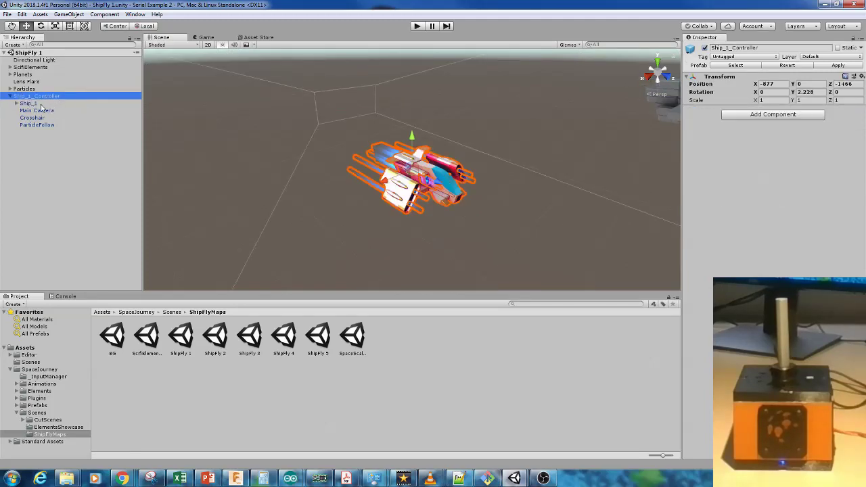
Step: Select Ship_1 and choose Edit Script from the Spaceship Controller component's gear menu
left_click(30, 103)
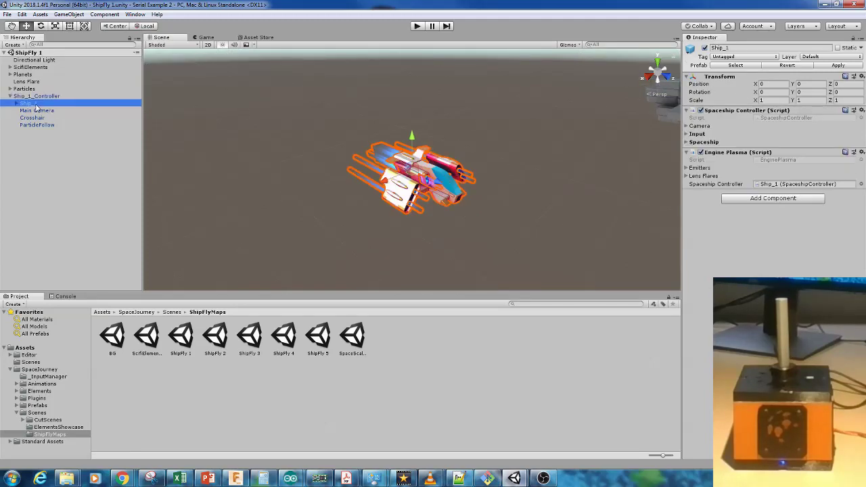
left_click(861, 111)
left_click(813, 210)
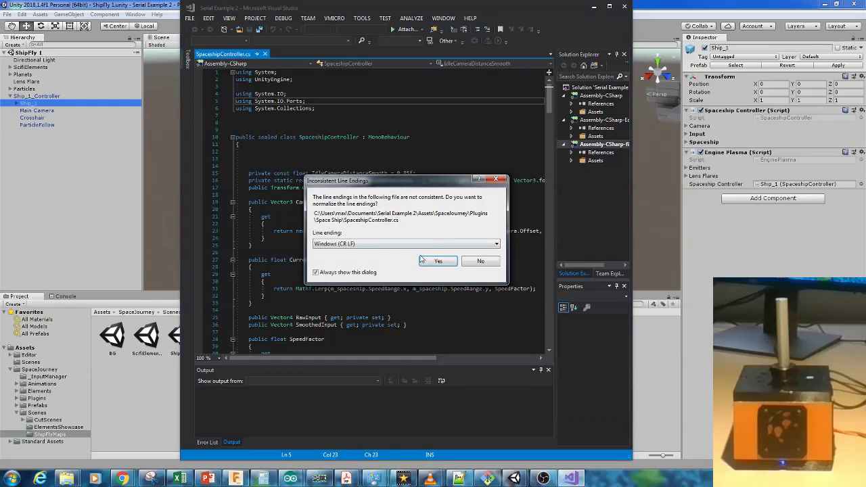
Step: Accept line-ending normalization and paste "public SerialPort port1;" on the empty first line of the class
left_click(440, 266)
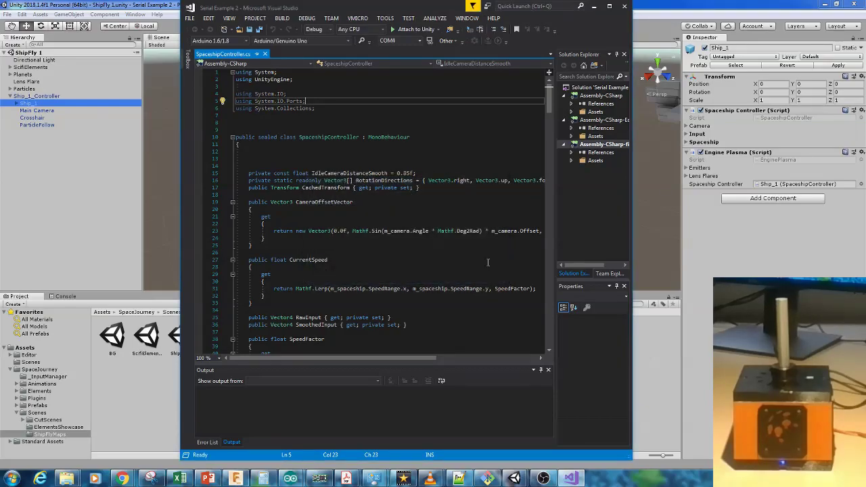
left_click(288, 100)
key("Right")
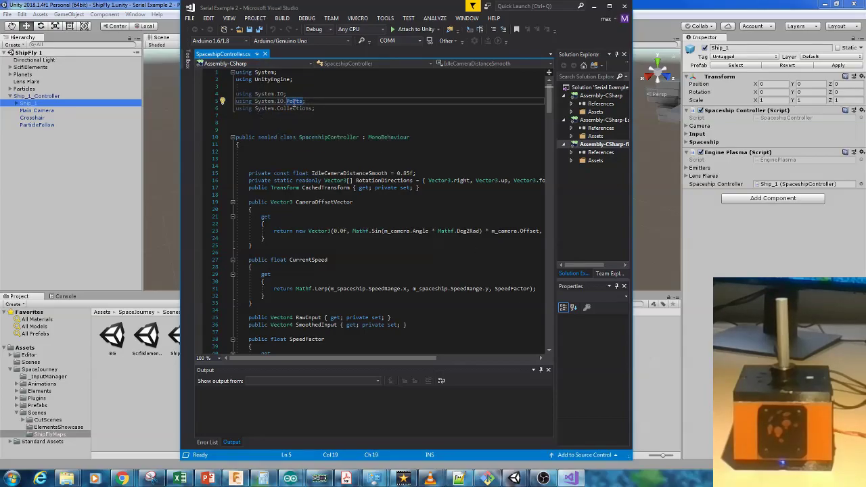
triple_click(293, 102)
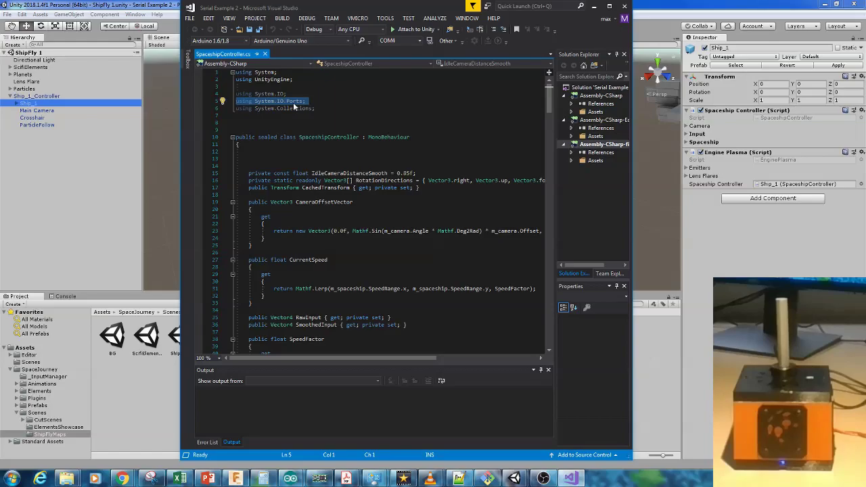
key("ctrl+c")
key("alt+Tab")
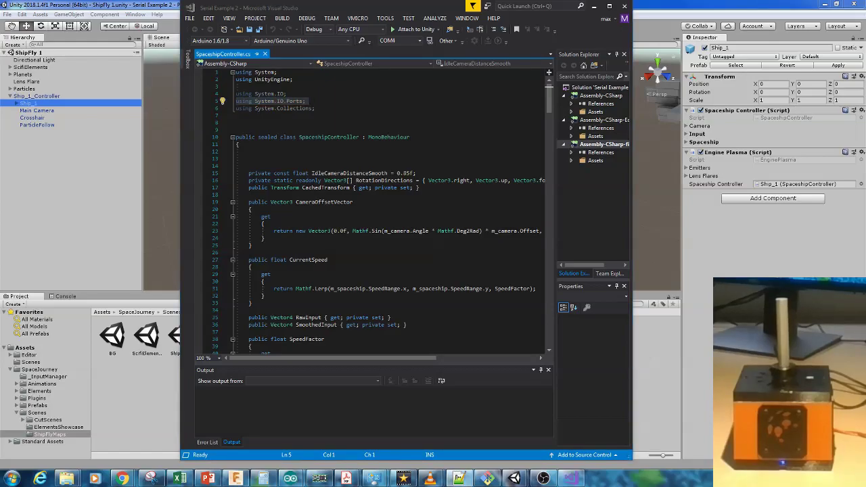
left_click(319, 151)
key("ctrl+v")
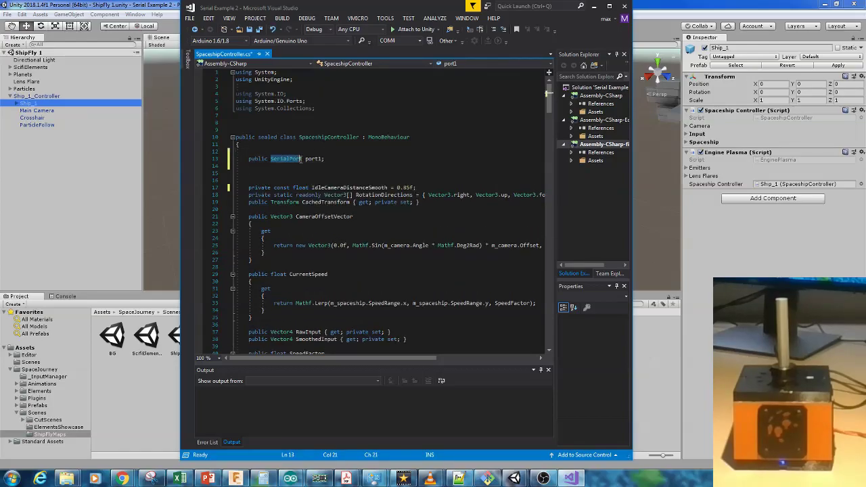
Step: Paste the x_center_float = 0f and x_center_int = 0 field declarations below port1
left_click(319, 159)
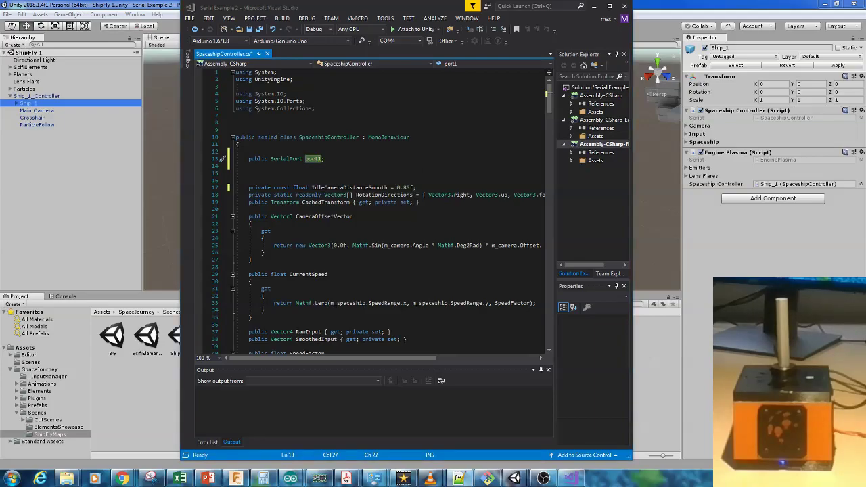
left_click(267, 170)
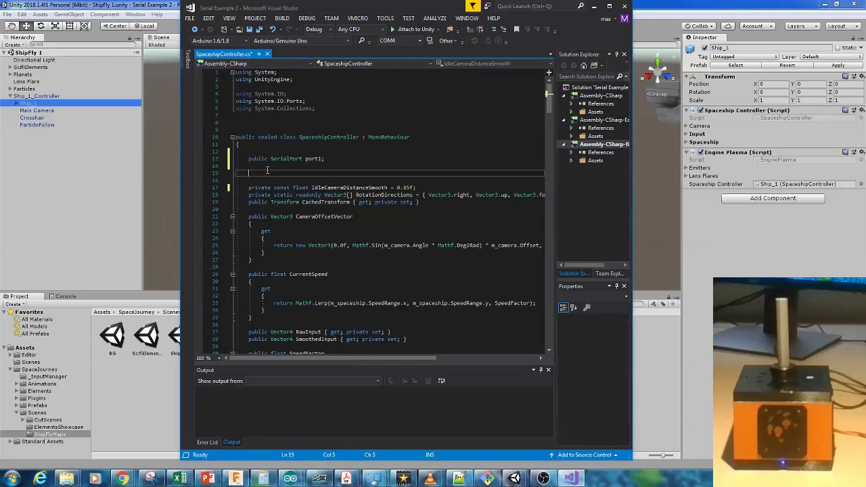
key("ctrl+Return")
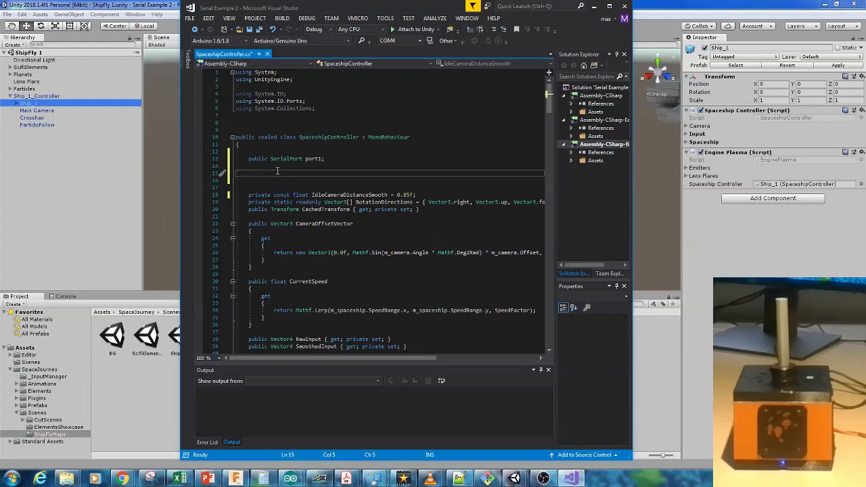
key("ctrl+v")
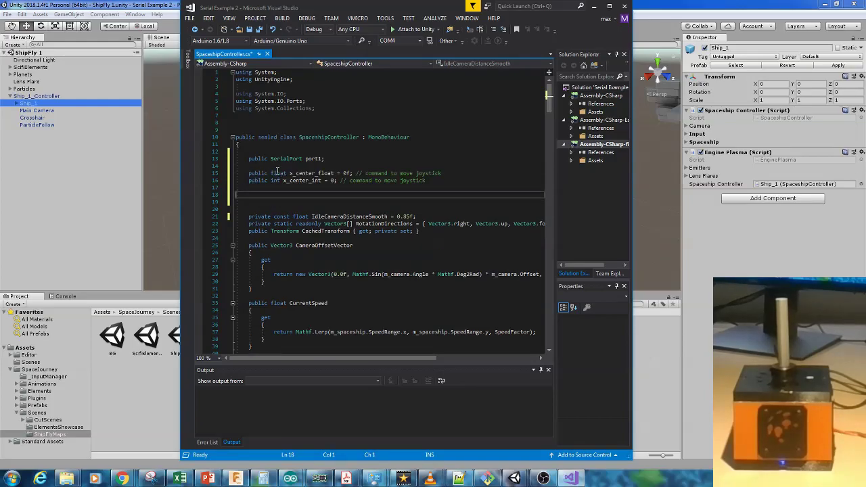
Step: Align the x_center_int "// command to move joystick" comment with the line above
left_click(336, 181)
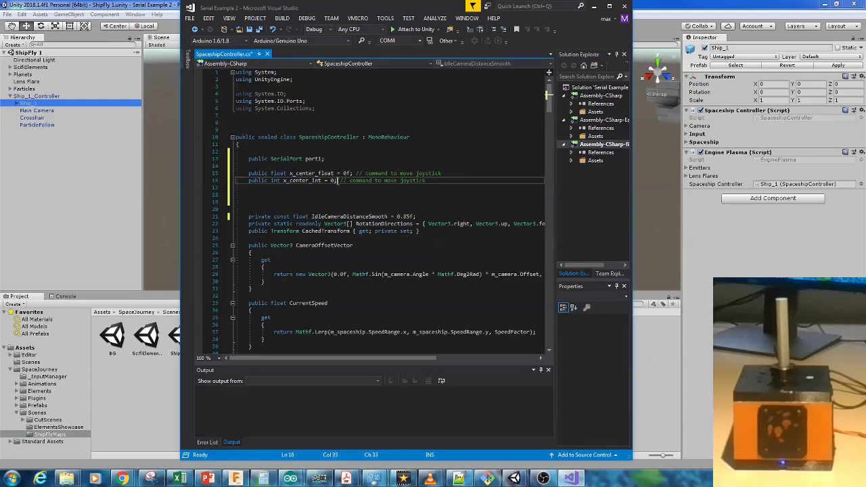
key("Tab")
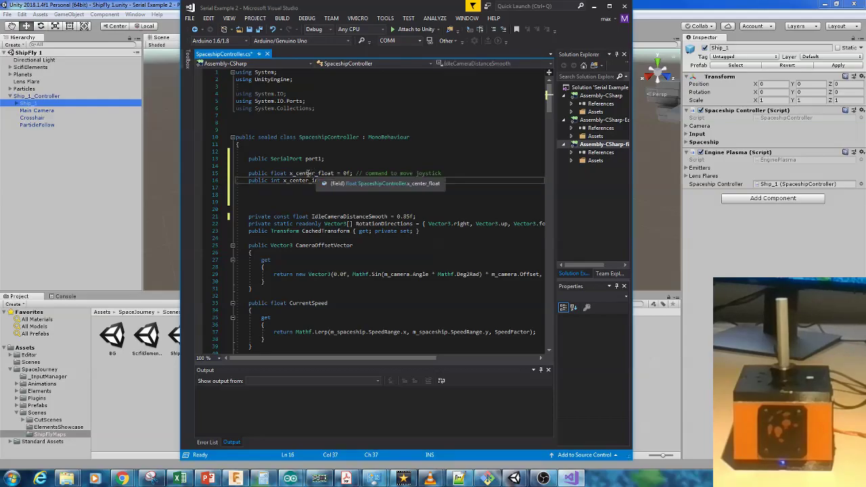
left_click(274, 180)
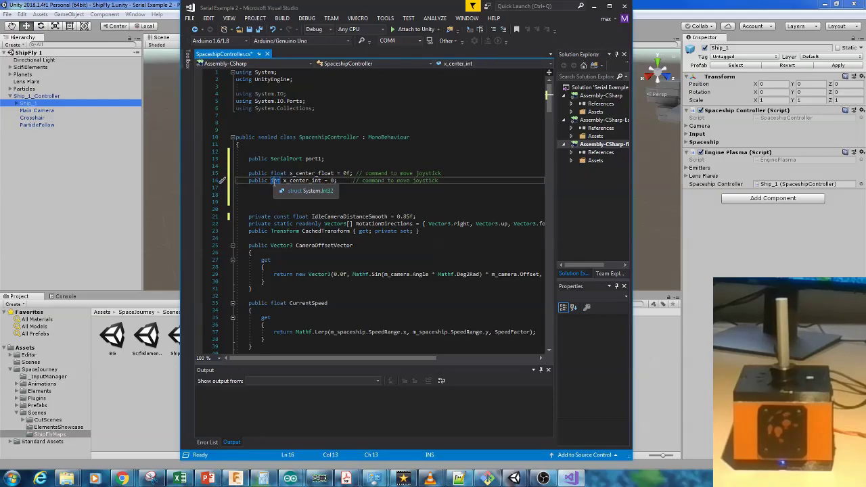
left_click_drag(339, 173, 290, 174)
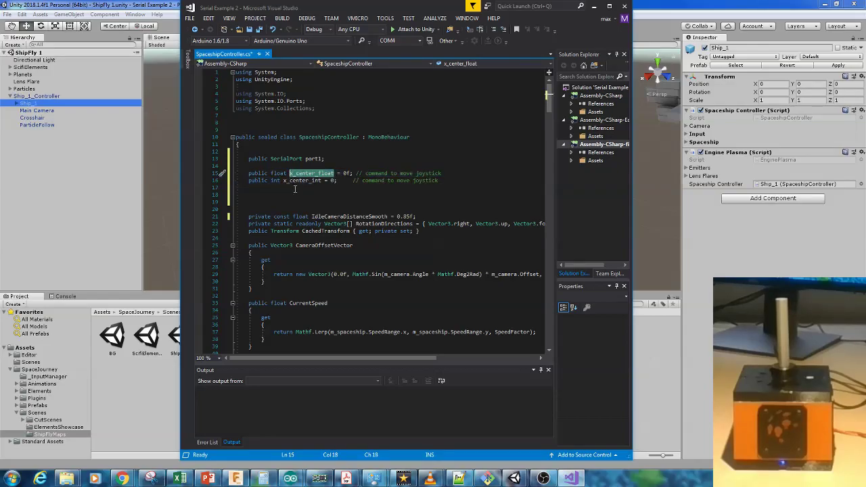
left_click(295, 189)
left_click_drag(283, 180, 320, 181)
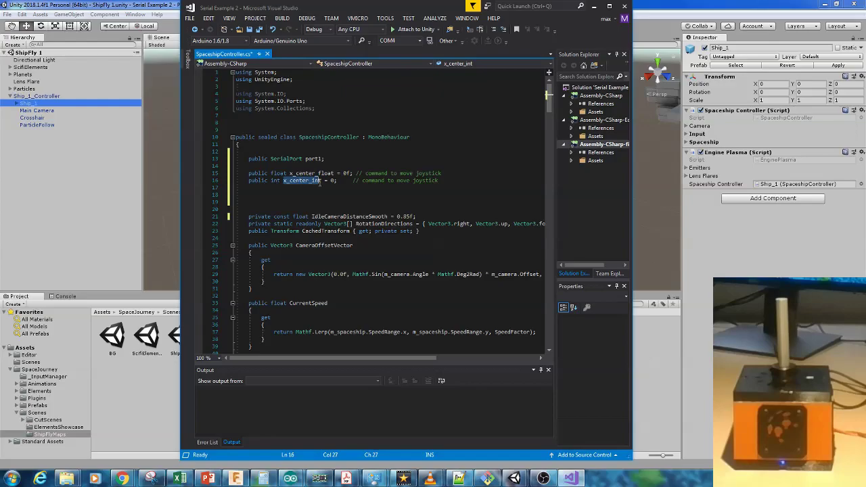
key("Down")
key("Down")
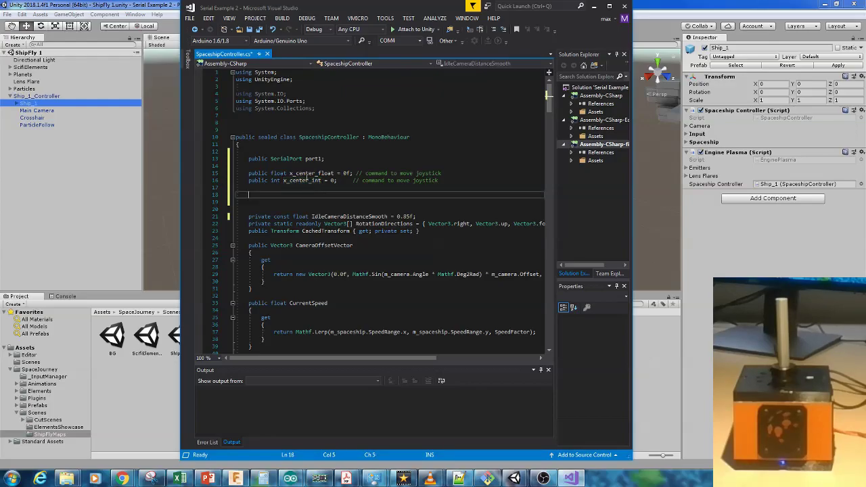
left_click(298, 181)
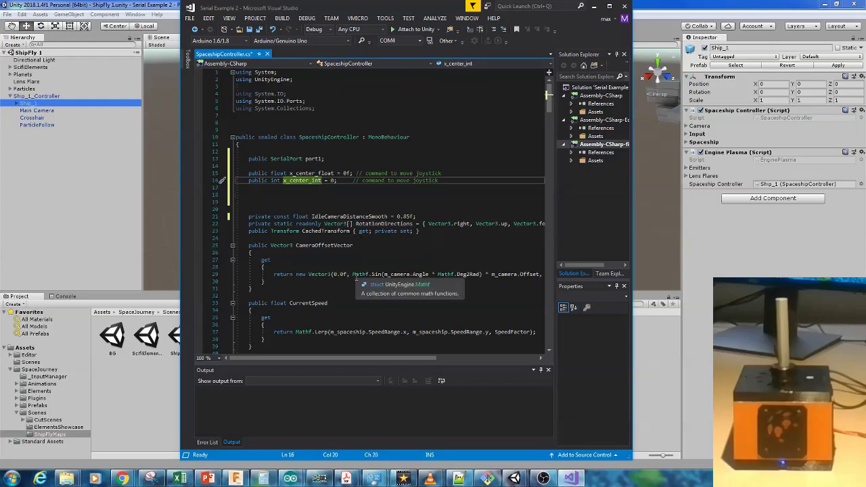
Step: Add port1 = new SerialPort("COM7", 9600); as a new last line in Awake
scroll(354, 277, "down", 18)
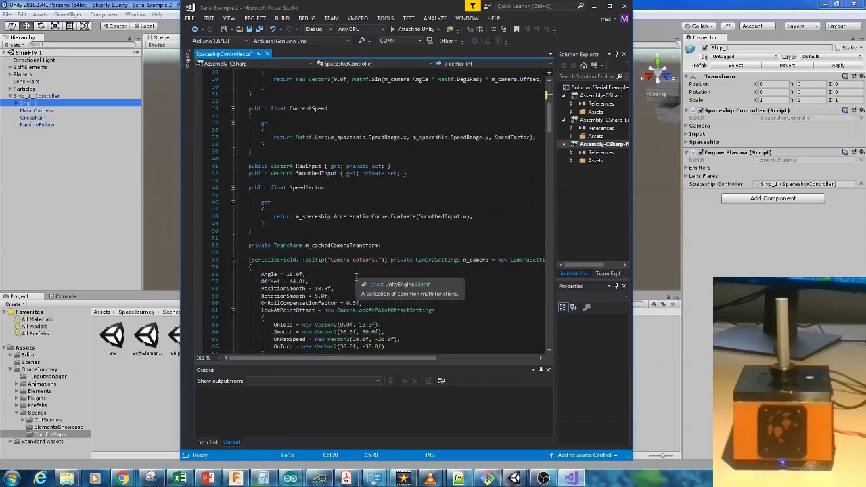
scroll(352, 277, "down", 13)
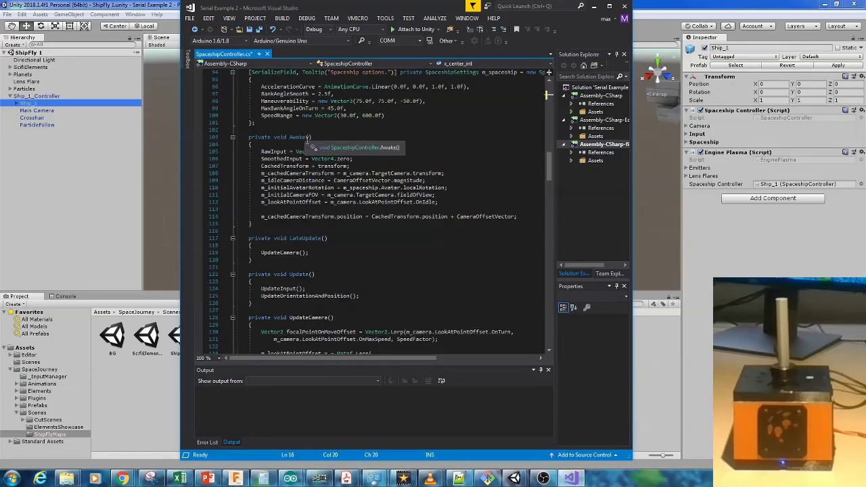
left_click(306, 138)
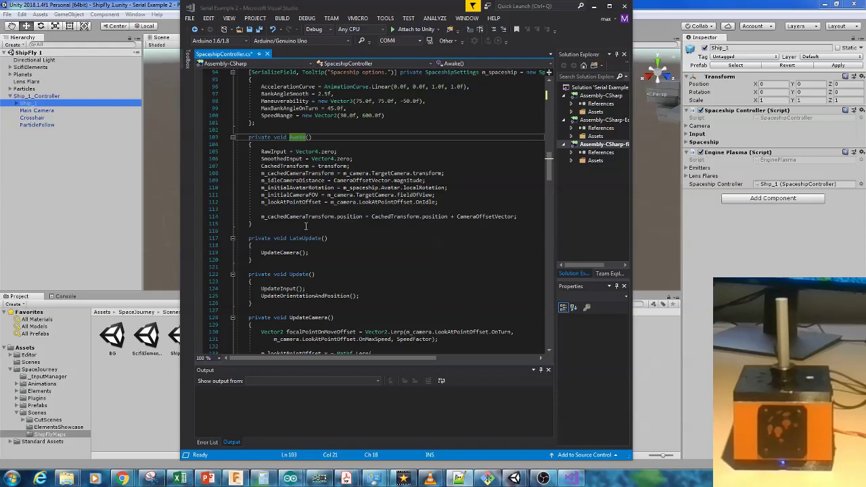
left_click(533, 217)
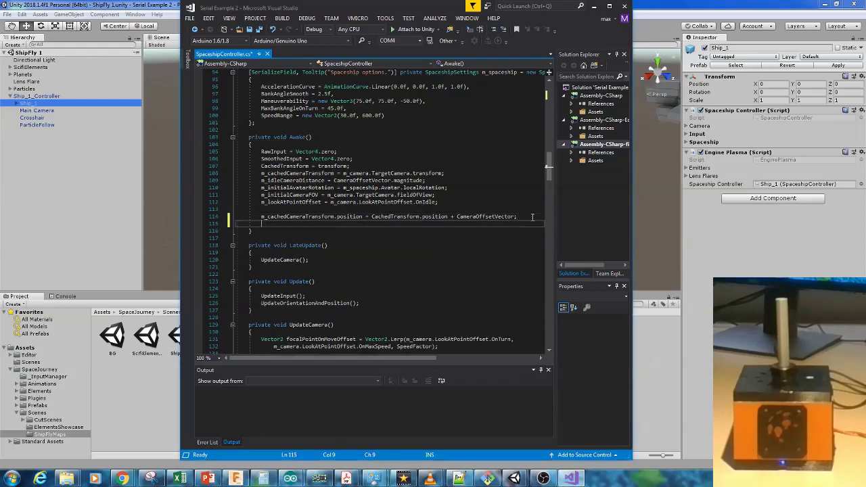
key("Return")
key("Return")
key("ctrl+v")
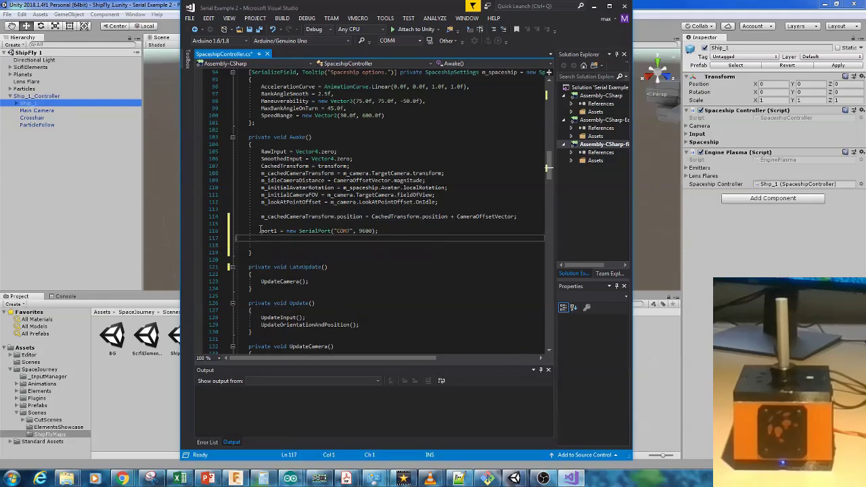
left_click(260, 230)
left_click(314, 231)
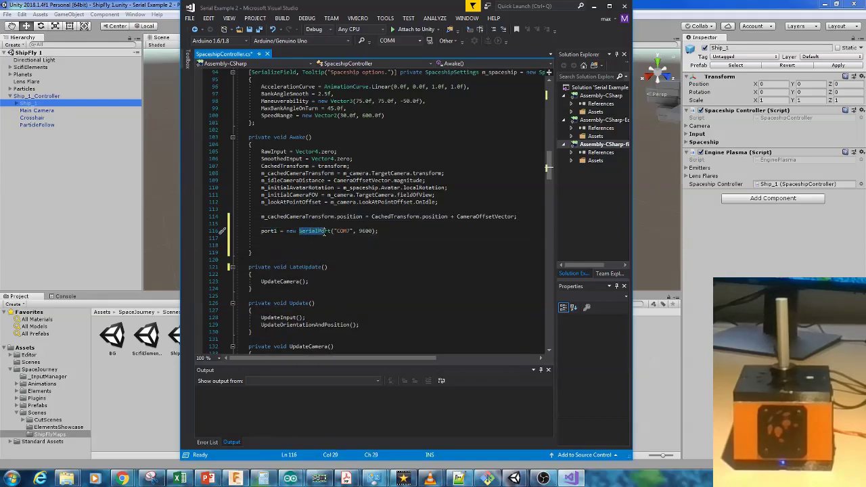
left_click(333, 230)
left_click_drag(332, 230, 352, 231)
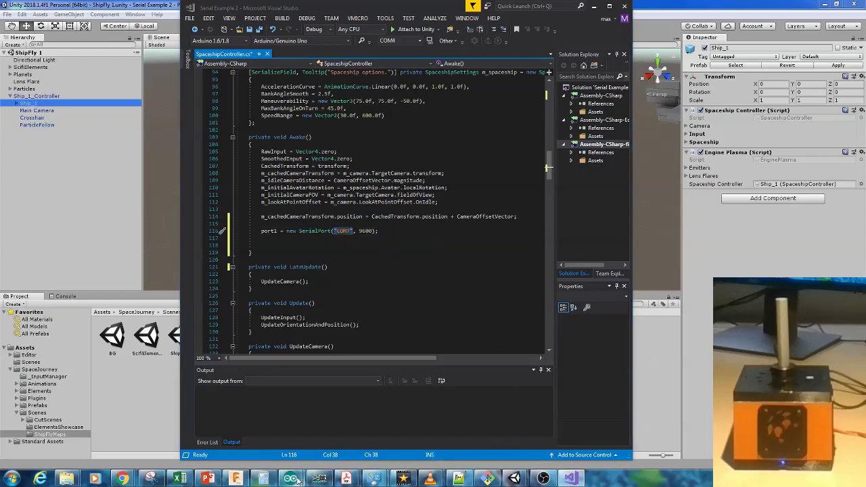
mouse_move(290, 478)
left_click(332, 449)
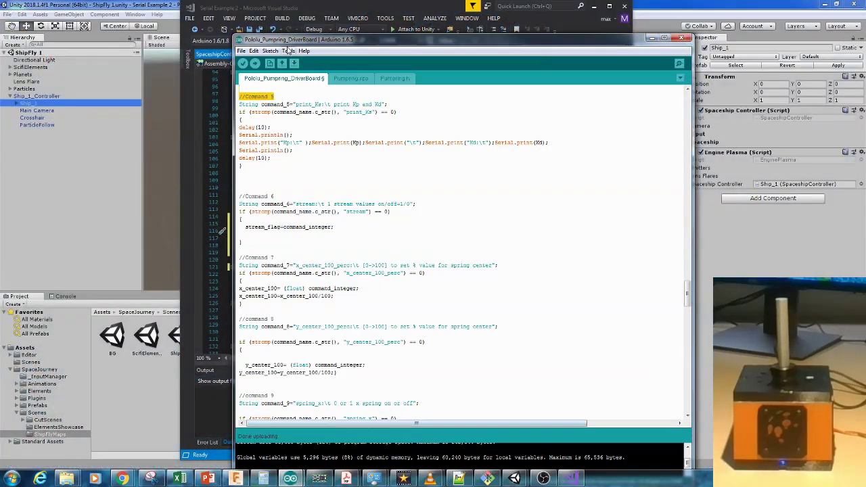
left_click(288, 51)
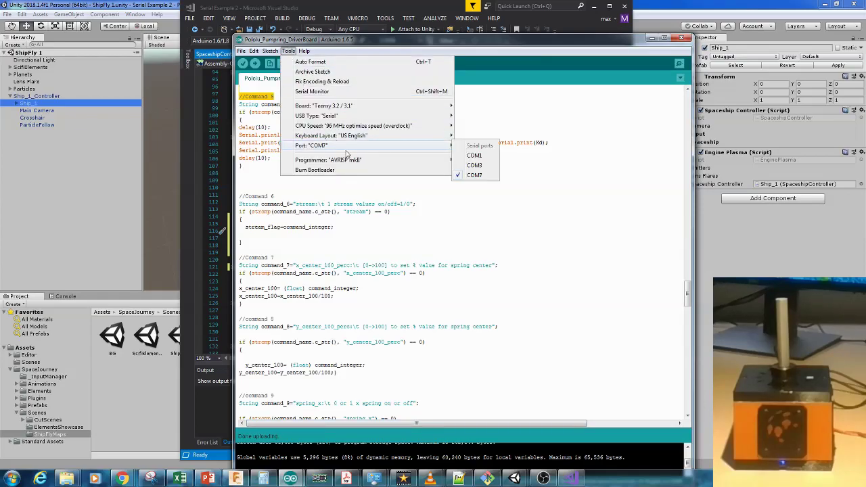
mouse_move(433, 147)
left_click(485, 175)
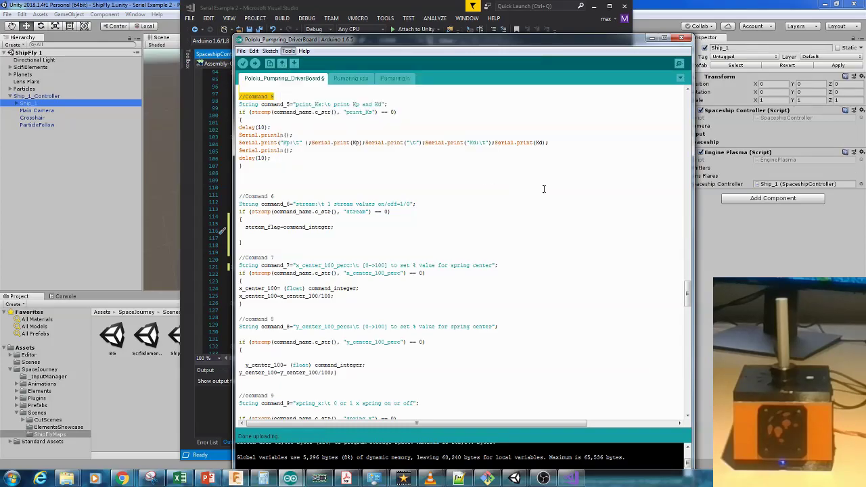
Step: Add port1.Open(); on the line right after the COM7 SerialPort creation in Awake
left_click(651, 40)
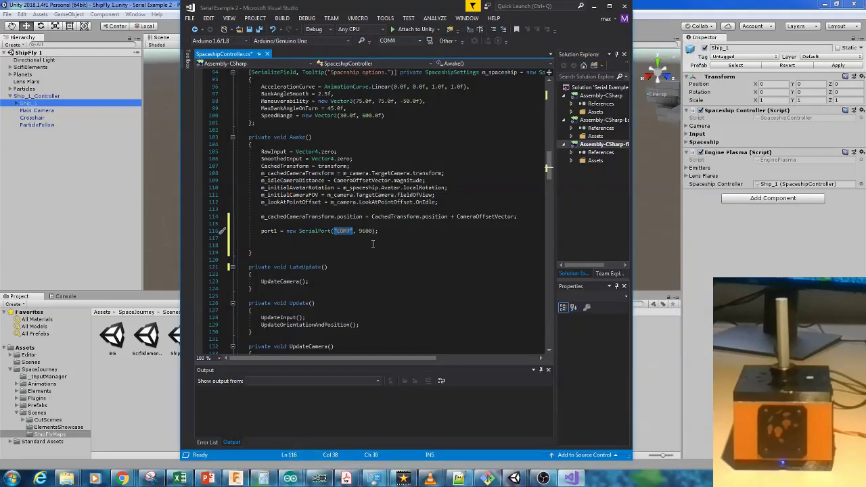
left_click(362, 248)
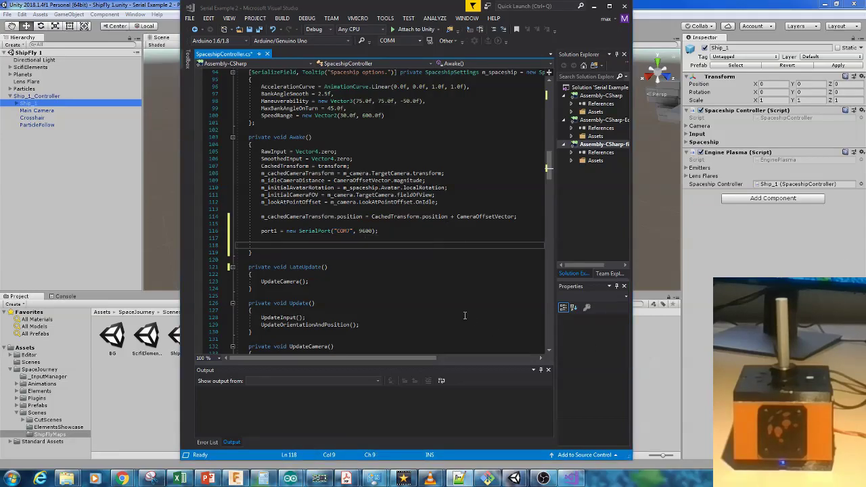
key("Up")
type("port1.Open();")
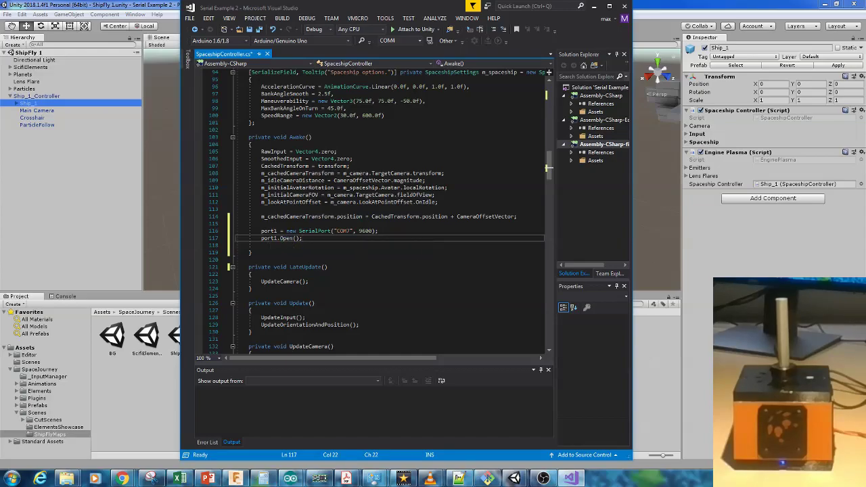
left_click(362, 274)
Step: Add print(SmoothedInput.y); after the avatar rotation statement and save SpaceshipController.cs
scroll(362, 274, "down", 20)
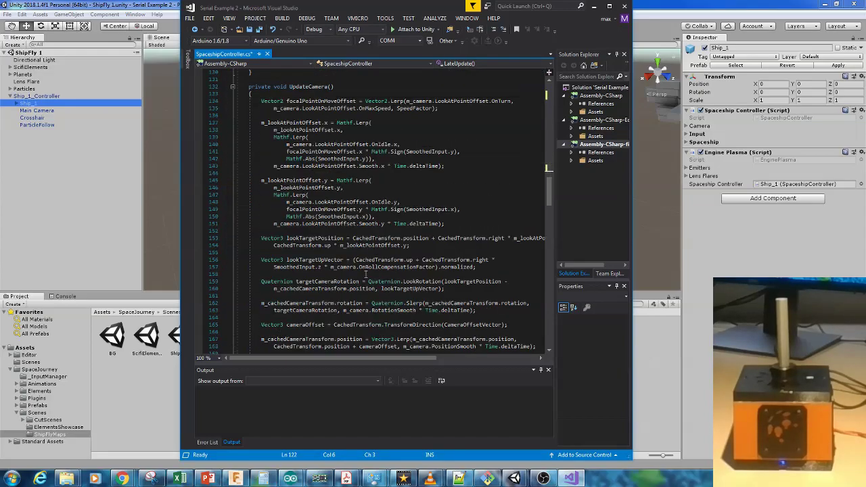
scroll(362, 274, "down", 17)
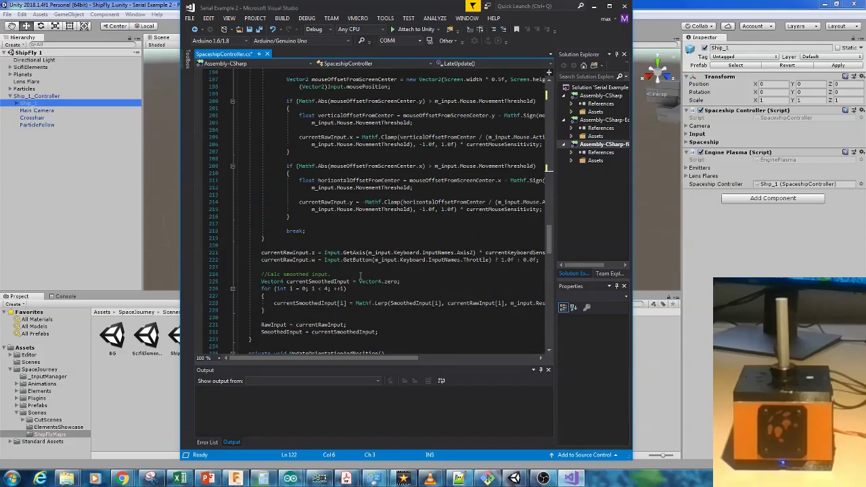
scroll(359, 275, "down", 7)
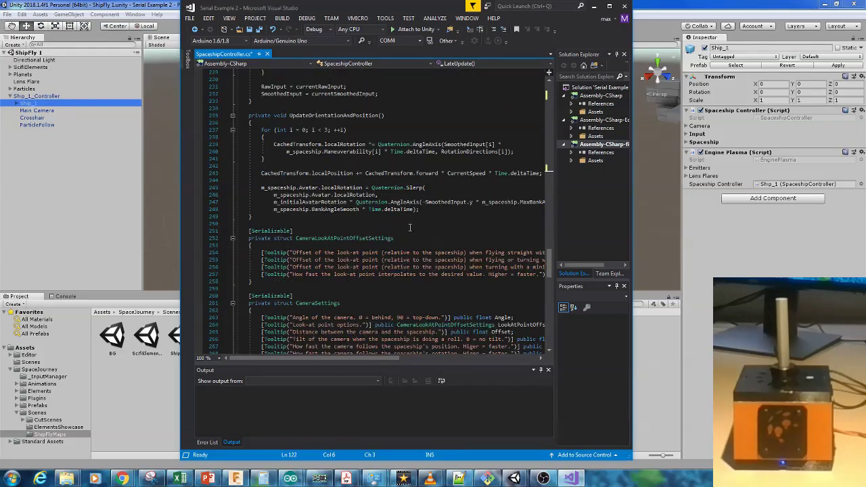
left_click(435, 210)
key("Return")
key("Return")
key("Return")
key("Return")
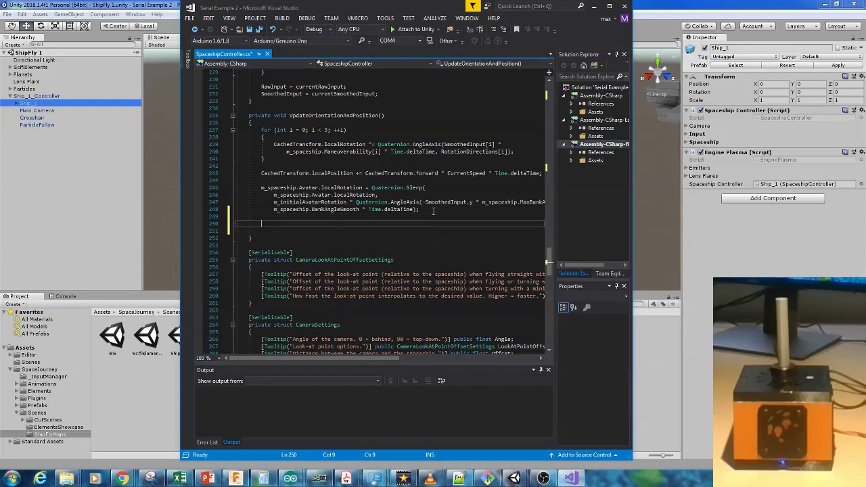
key("Up")
type("print(")
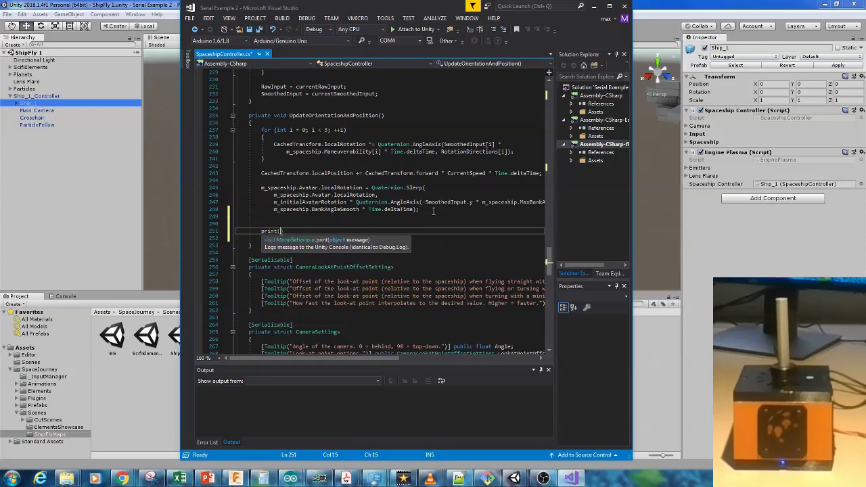
left_click_drag(473, 203, 425, 203)
key("ctrl+c")
left_click(282, 231)
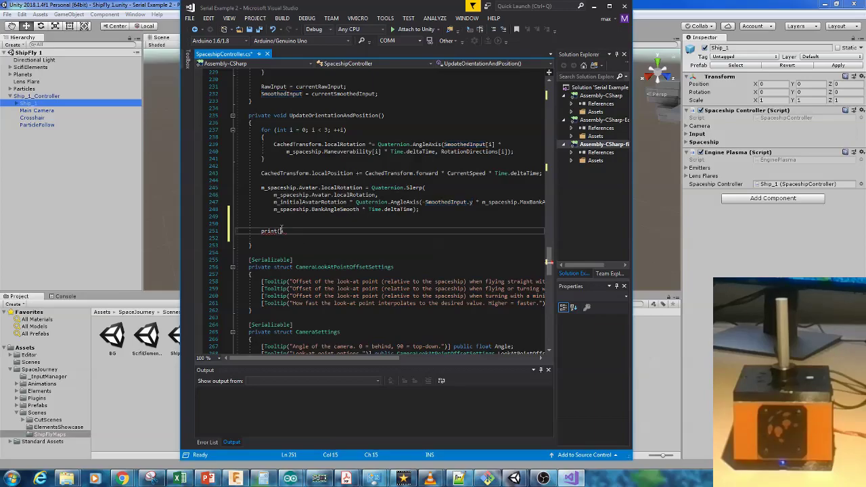
key("ctrl+v")
key("ctrl+s")
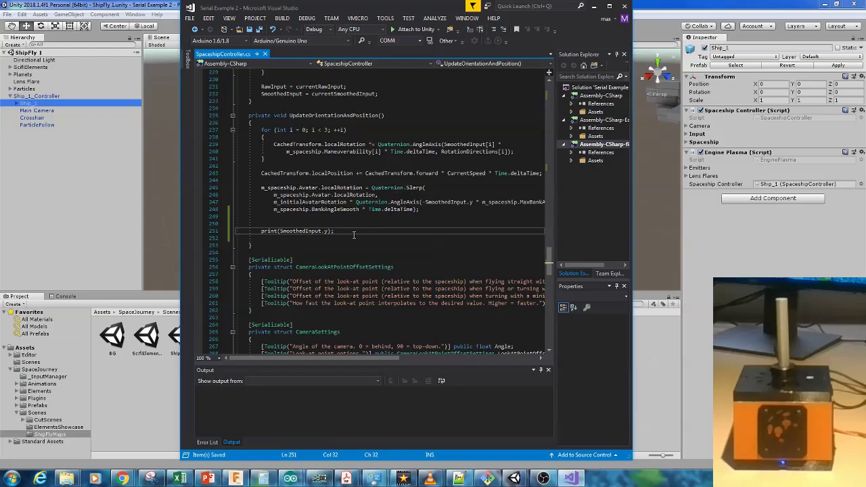
key("shift+Home")
key("shift+Home")
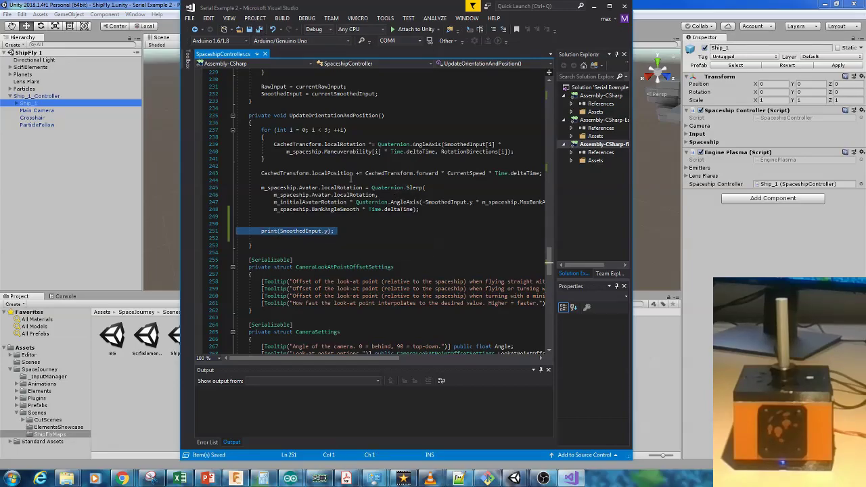
Step: Open the ShipFly 1 scene, start Play, and show the Console output
left_click(654, 143)
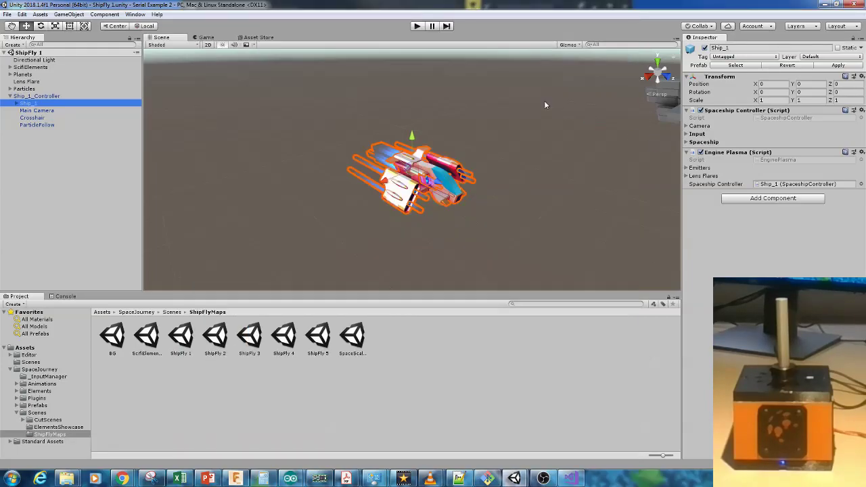
left_click(504, 96)
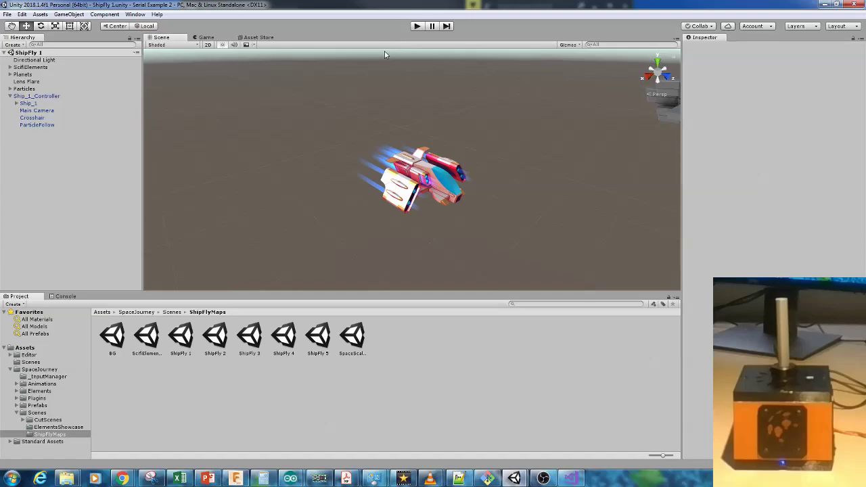
left_click(181, 336)
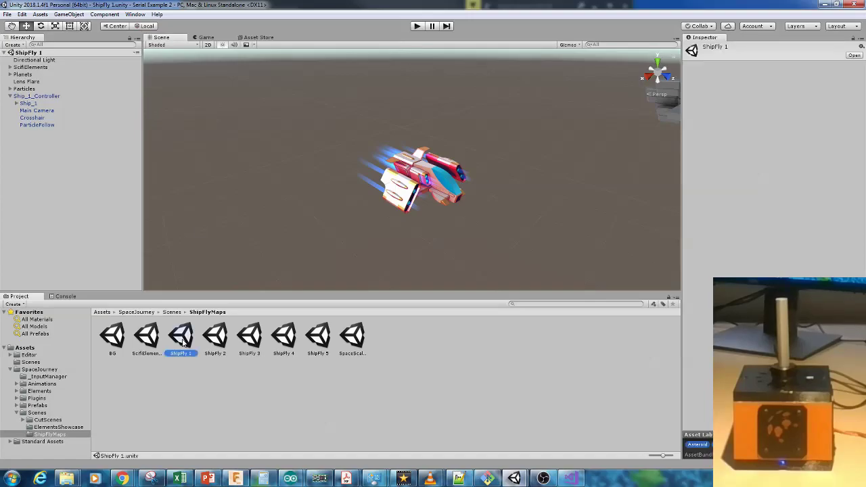
left_click(417, 28)
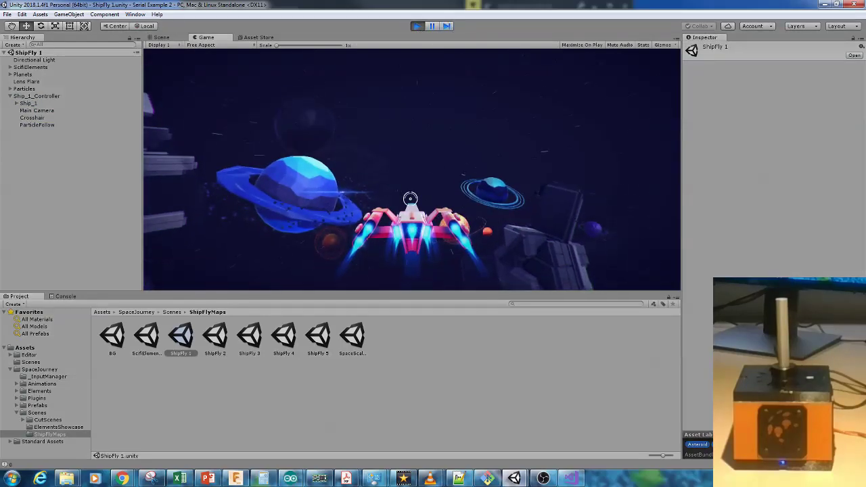
left_click(66, 296)
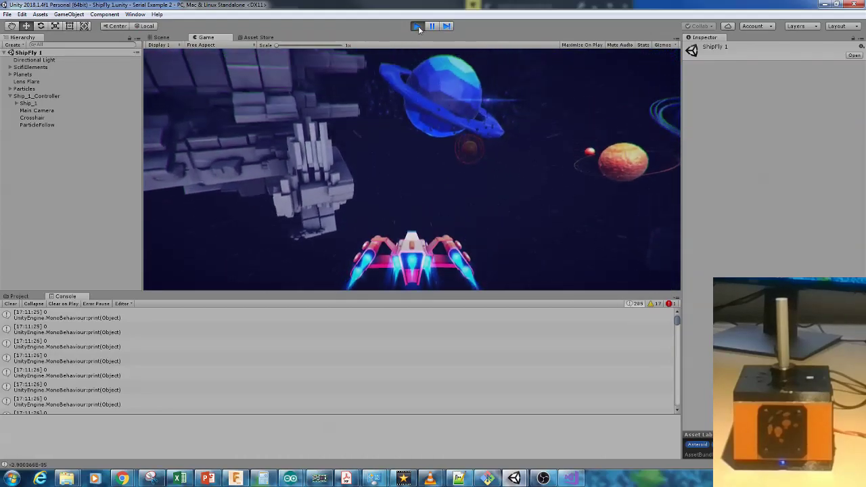
Step: Stop play mode and clear all Console messages
left_click(418, 26)
key("alt+Tab")
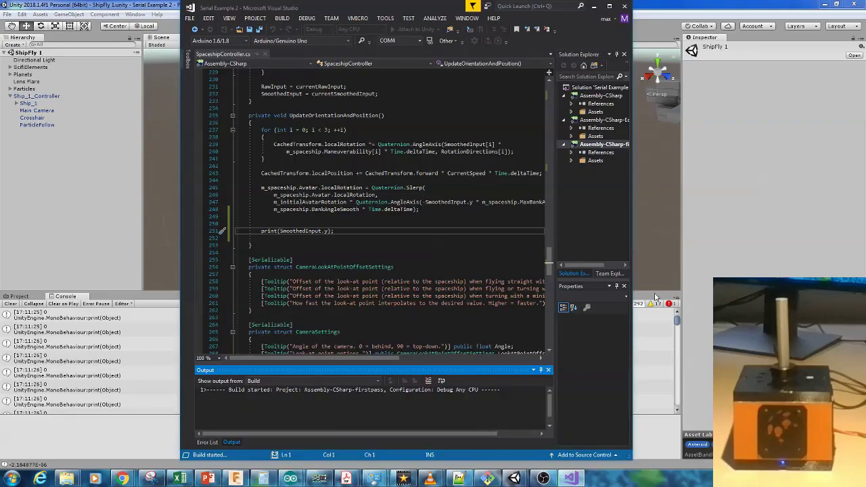
left_click(655, 295)
left_click(669, 304)
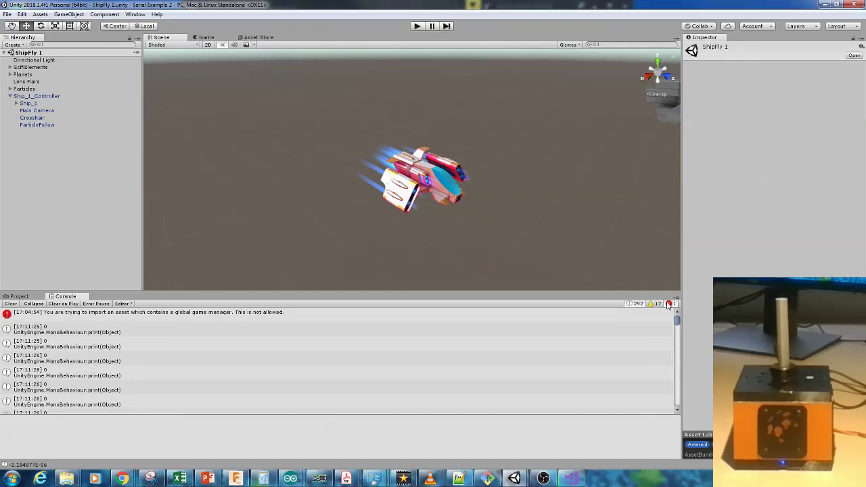
left_click(10, 304)
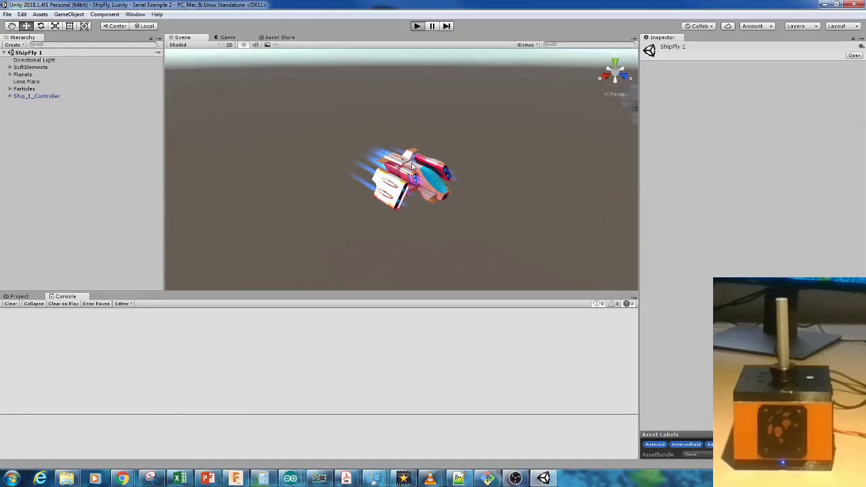
Step: Run ShipFly 1 again with Ctrl+P, watching the logged SmoothedInput.y values, then stop
key("ctrl+p")
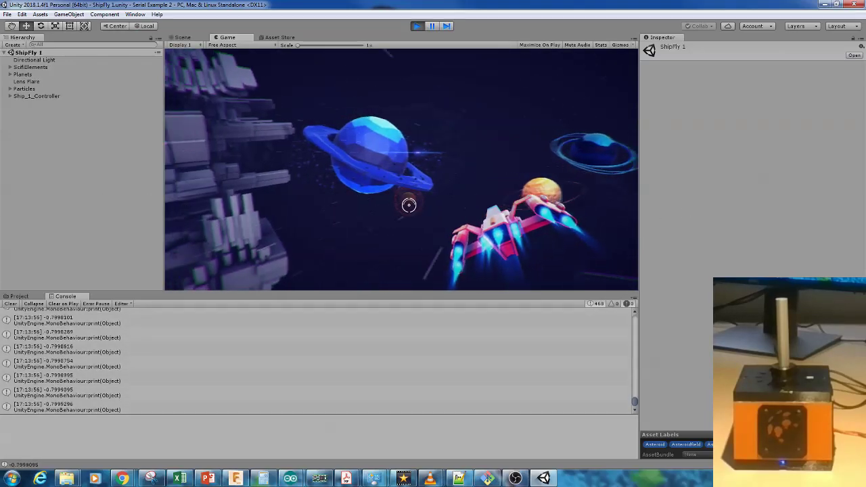
left_click(417, 25)
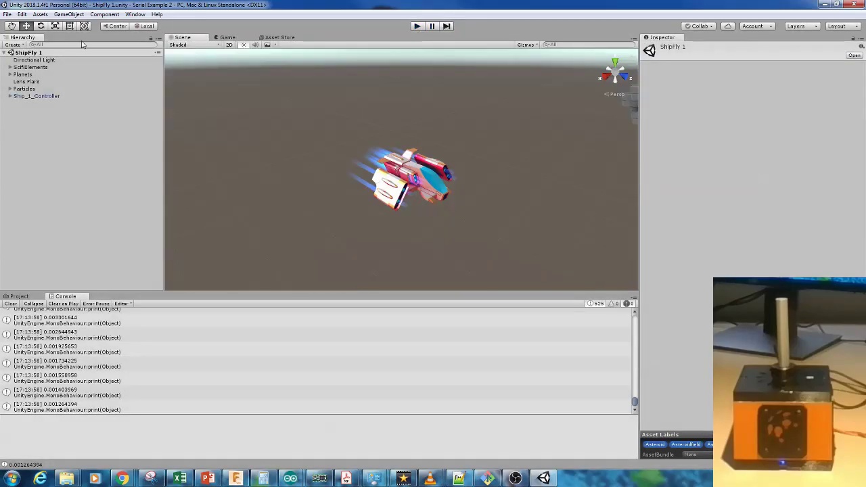
Step: Select Ship under Ship_1_Controller, choose Edit Script for Spaceship Controller, and decline line-ending normalization
left_click(10, 96)
left_click(36, 104)
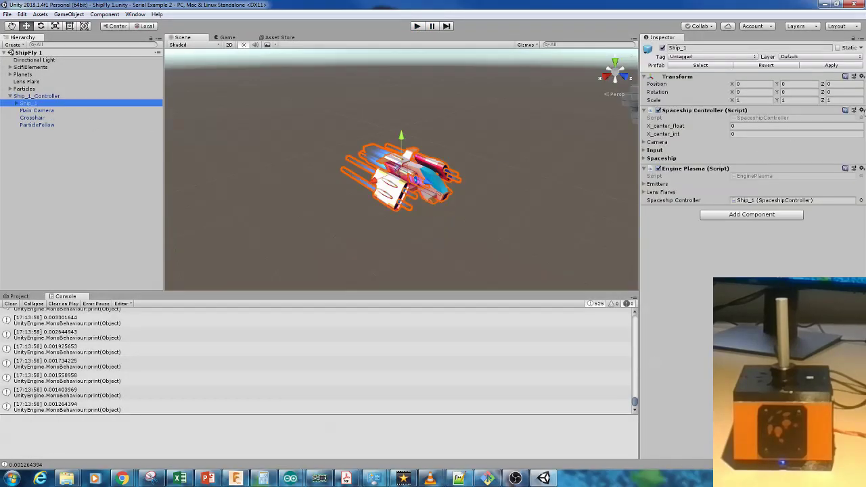
left_click(861, 110)
left_click(818, 206)
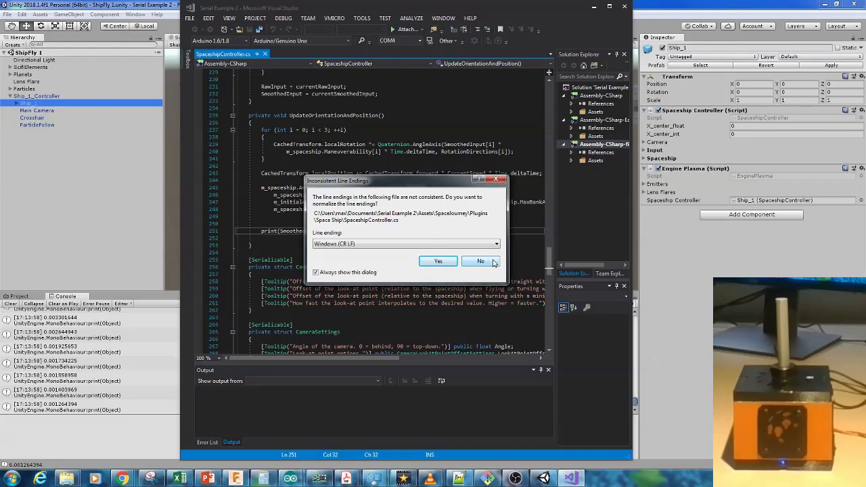
left_click(493, 263)
left_click(435, 262)
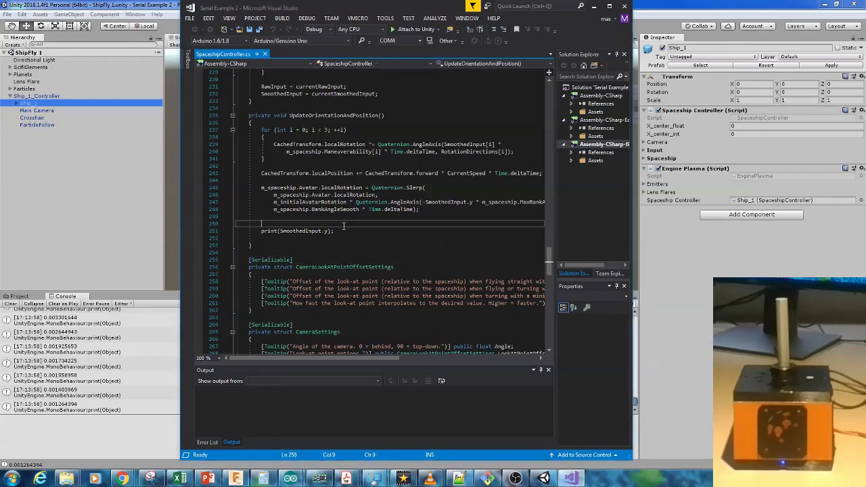
Step: Below the print line, add x_center_float = SmoothedInput.y * 40f; and x_center_int = 50 + (int)x_center_float;
left_click_drag(334, 231, 258, 230)
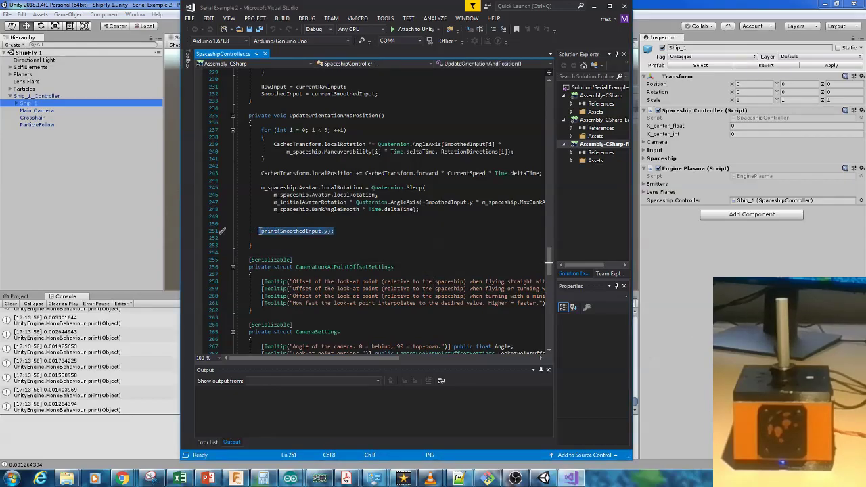
left_click(354, 232)
key("Return")
key("Return")
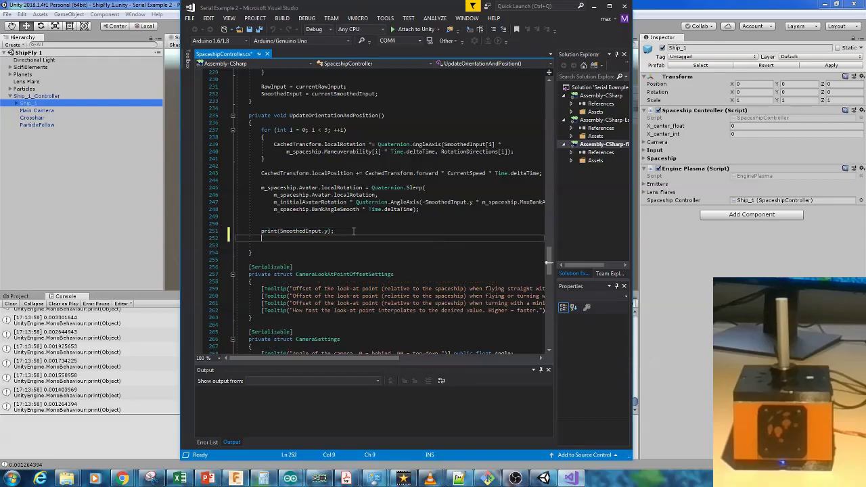
type("x_center_float = SmoothedInput.y * 40f;")
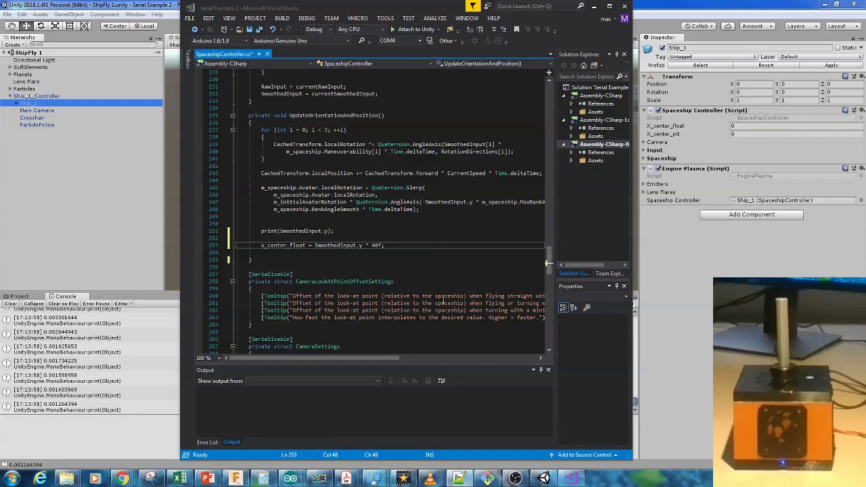
left_click(273, 251)
type("x_center_int = 50 + (int)x_center_float;")
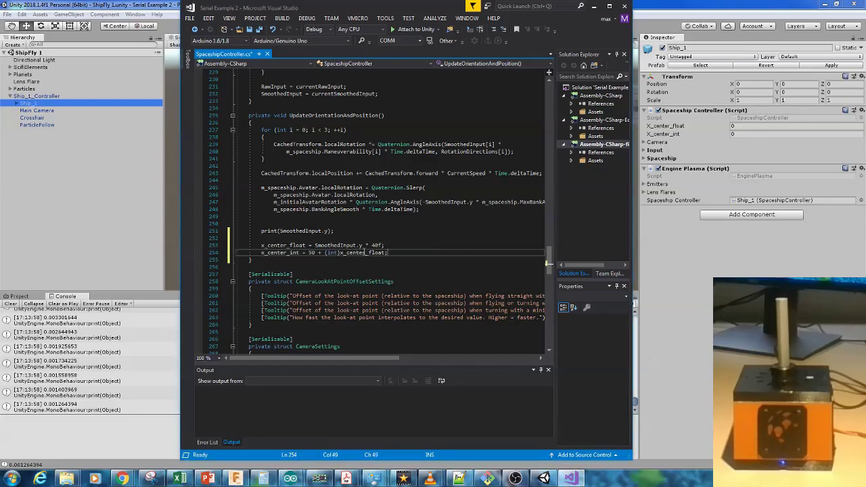
Step: Add port1.WriteLine("x_center_100_perc " + x_center_int); and review the new lines
key("Return")
key("Return")
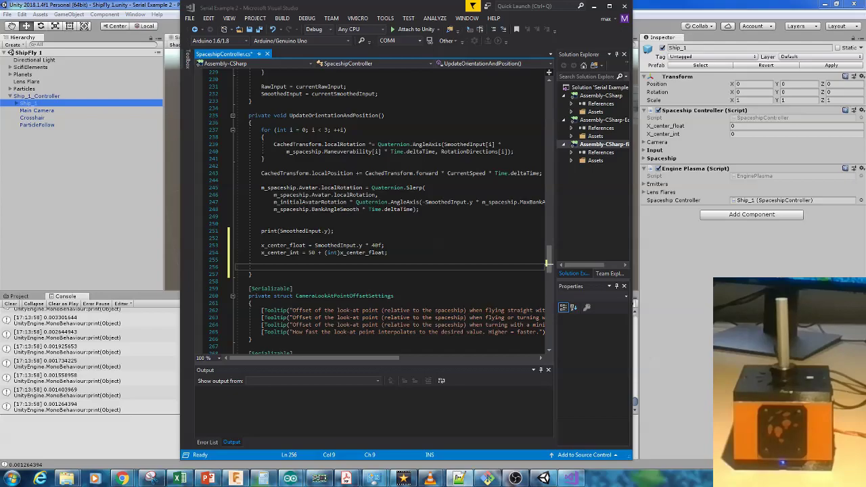
type("port1.WriteLine(\"x_center_100_perc \" + x_center_int);")
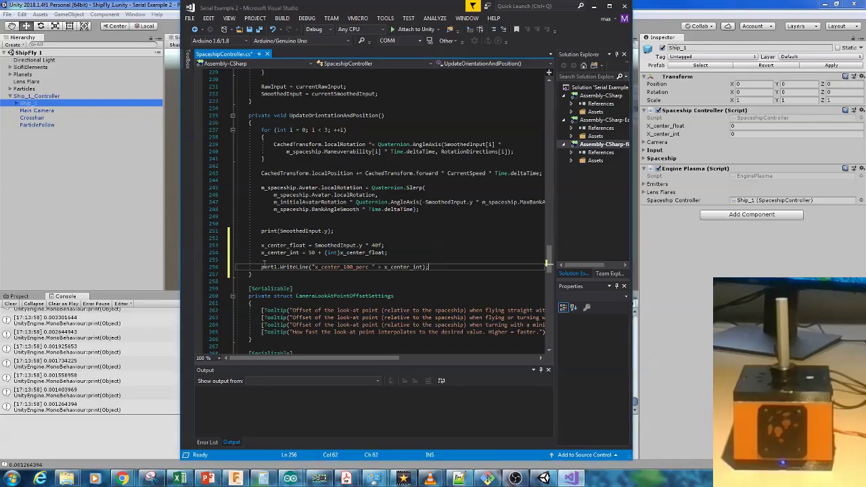
double_click(295, 267)
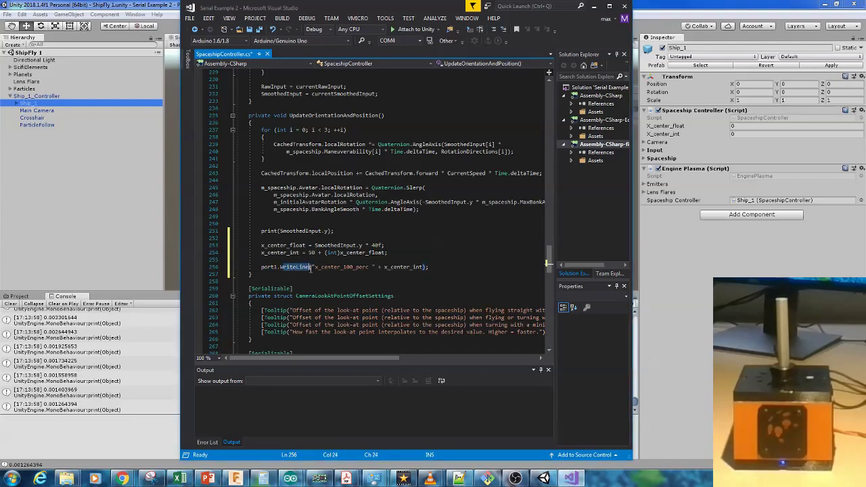
left_click_drag(315, 267, 420, 267)
left_click(312, 252)
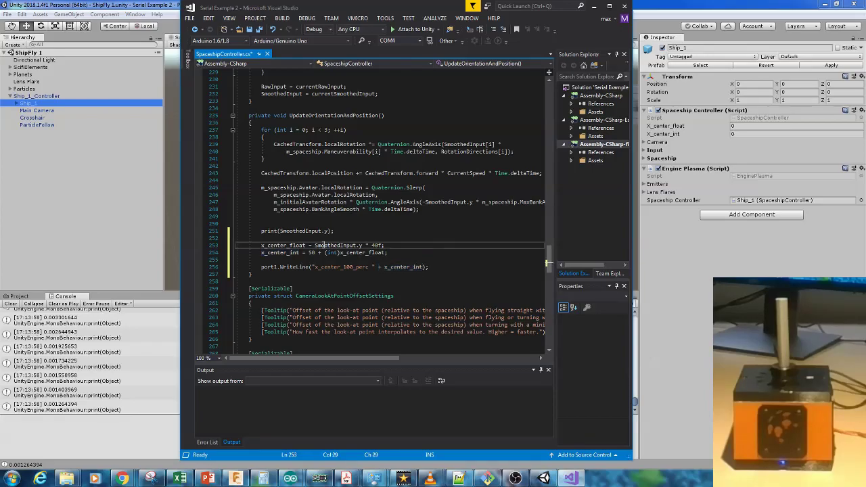
left_click(330, 245)
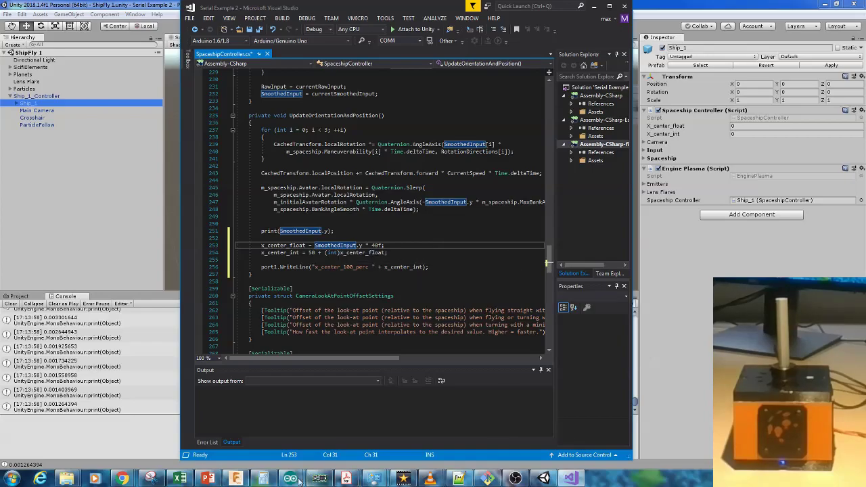
Step: Bring the Arduino driver-board sketch forward and open the COM7 serial monitor
mouse_move(294, 480)
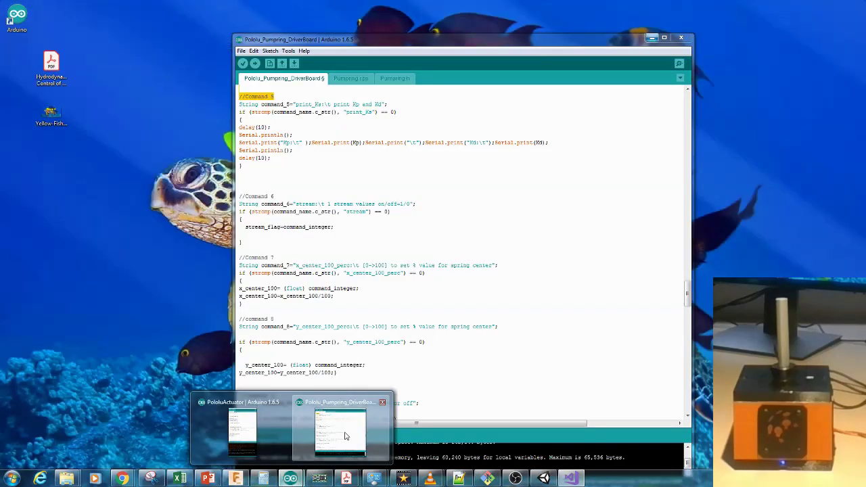
left_click(344, 434)
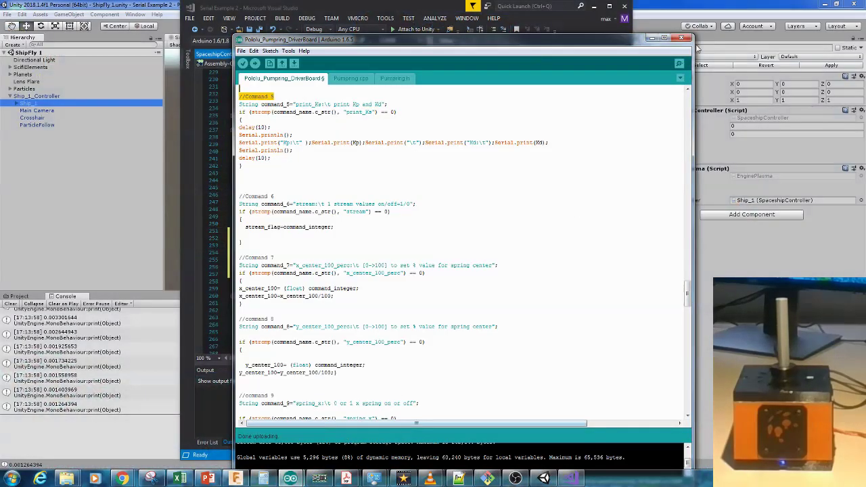
left_click(679, 64)
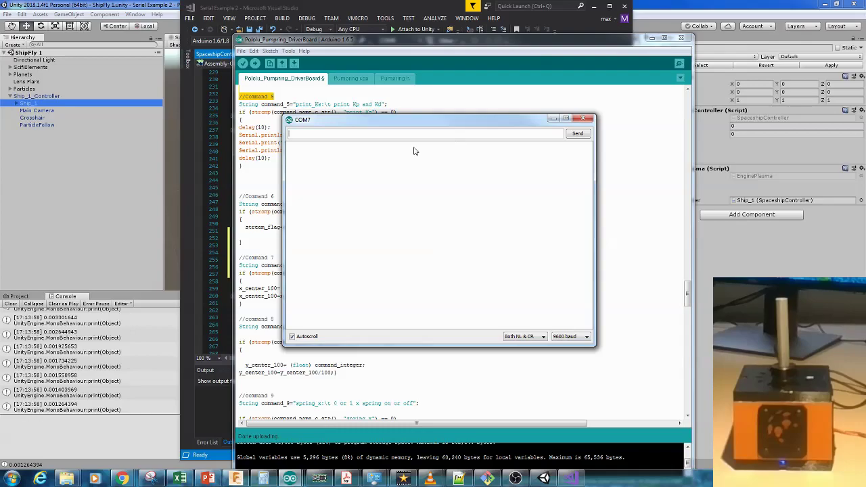
Step: Send x_center_100_perc 10 and then x_center_100_perc 50 to the joystick, then close the monitor
type("x_pe")
key("BackSpace")
type("center_100_perc 10")
key("Return")
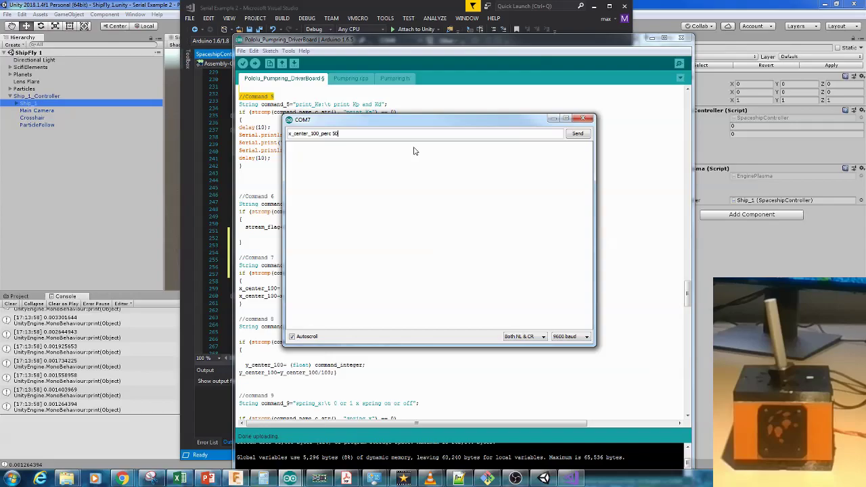
key("Return")
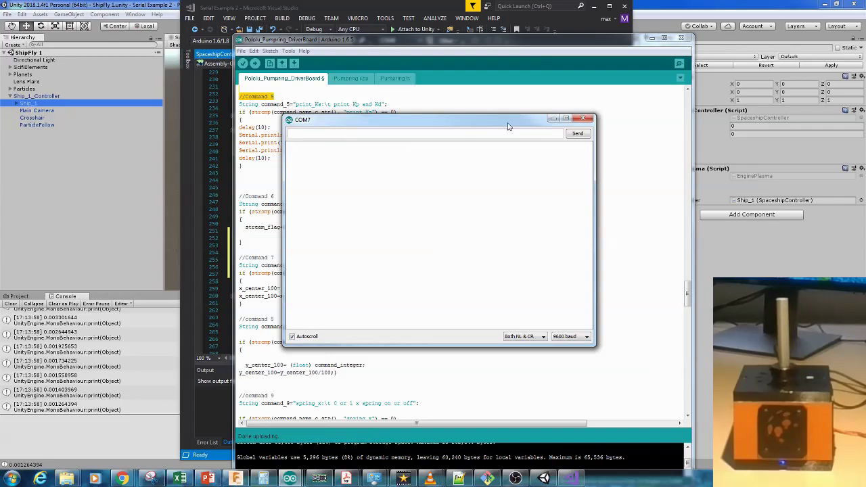
left_click(584, 119)
Step: Save the SpaceshipController.cs changes with the serial joystick command code in Visual Studio
left_click(651, 37)
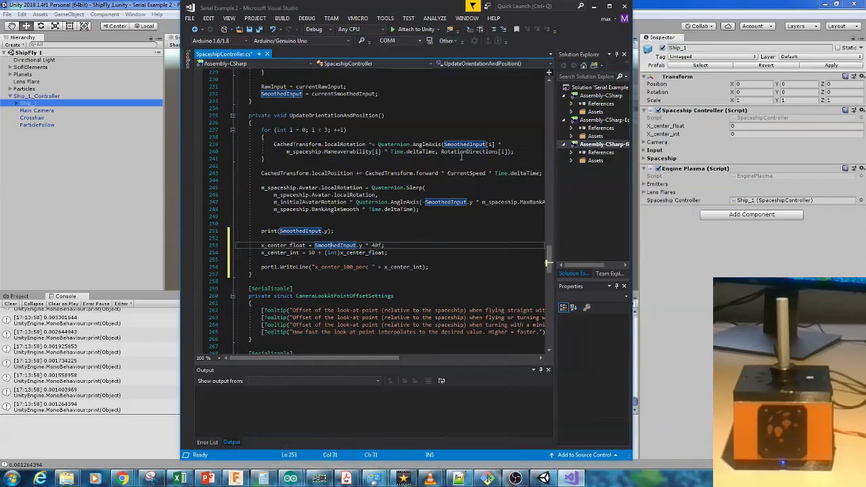
left_click(300, 231)
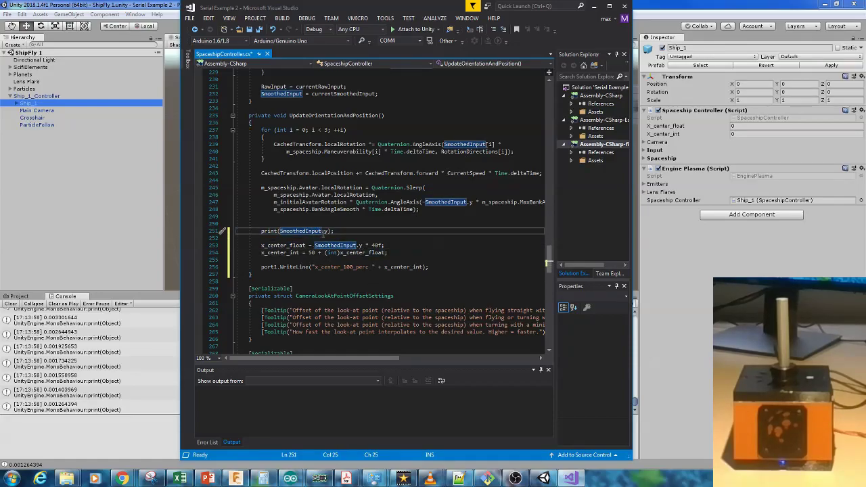
mouse_move(313, 232)
left_click(249, 29)
Step: Return to the ShipFly 1 scene in Unity, choosing No Thanks on the API Update prompt
left_click(279, 20)
left_click(307, 18)
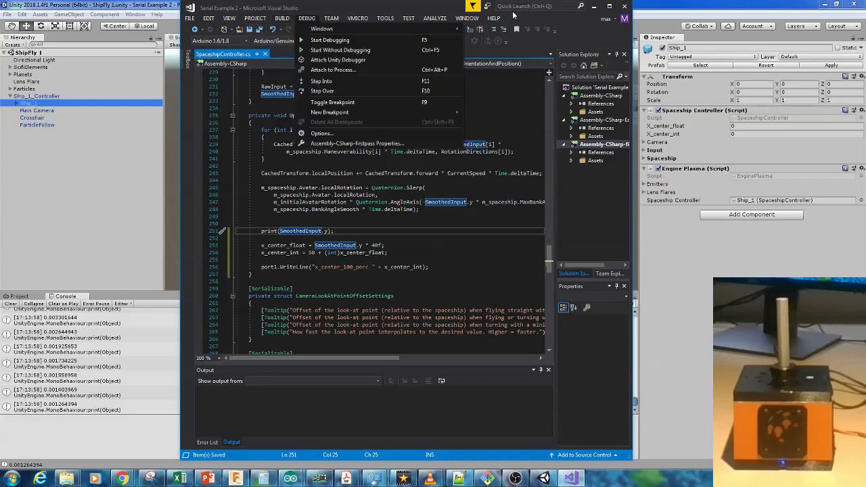
left_click(595, 6)
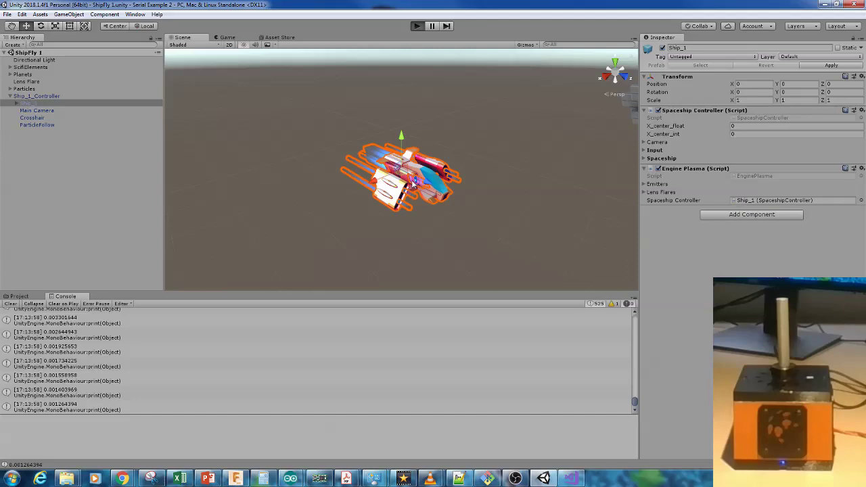
left_click(487, 271)
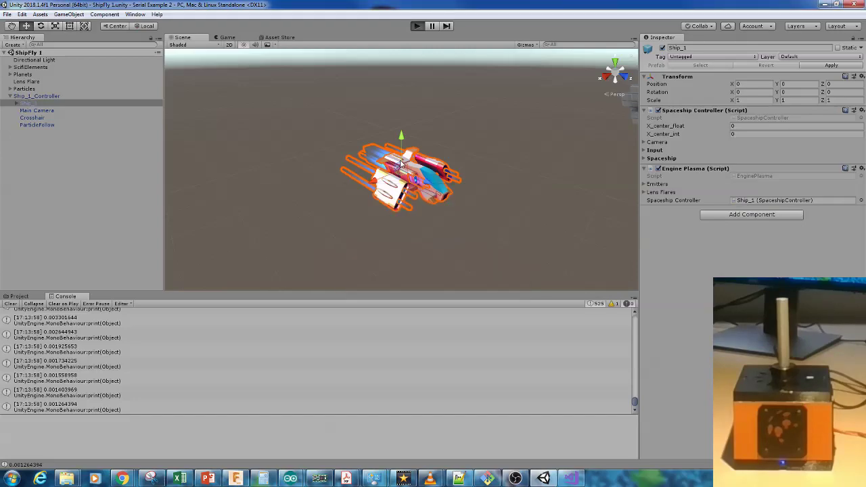